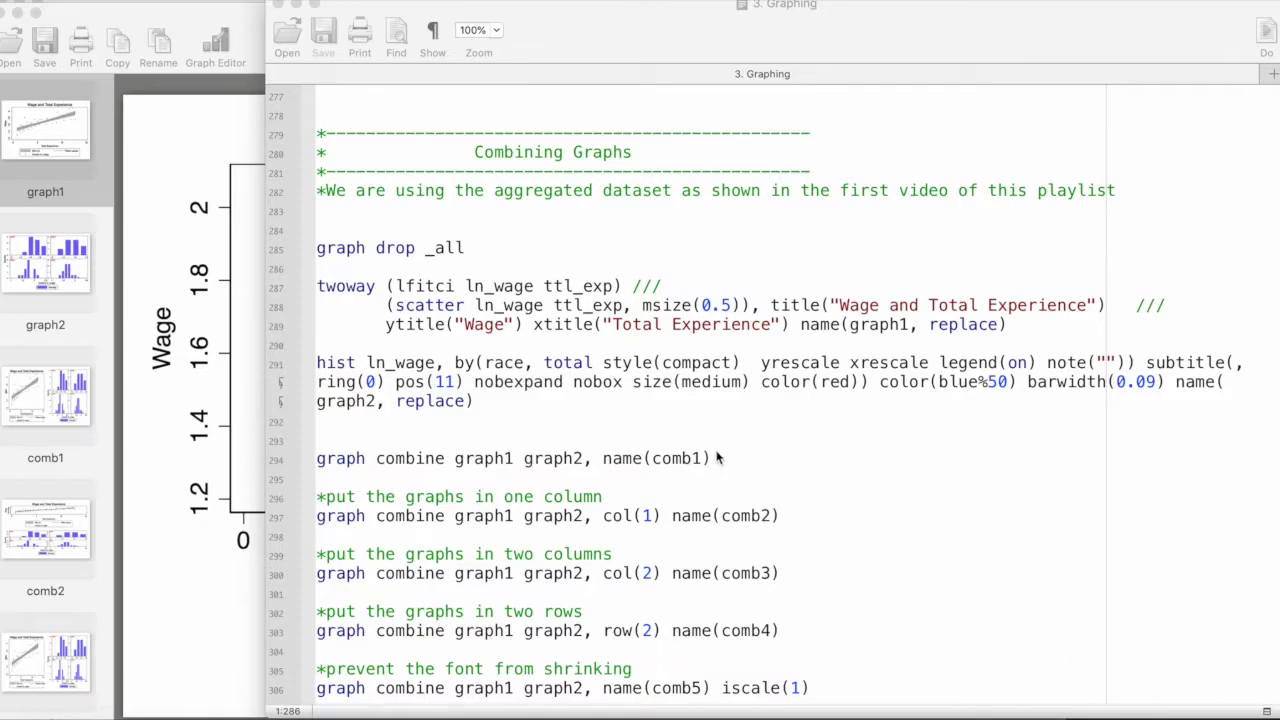
# Review the graph drop _all, graph1/graph2 build commands and the lfitci plot type in the do-file.
pyautogui.click(549, 400)
pyautogui.moveTo(466, 247); pyautogui.dragTo(313, 251)
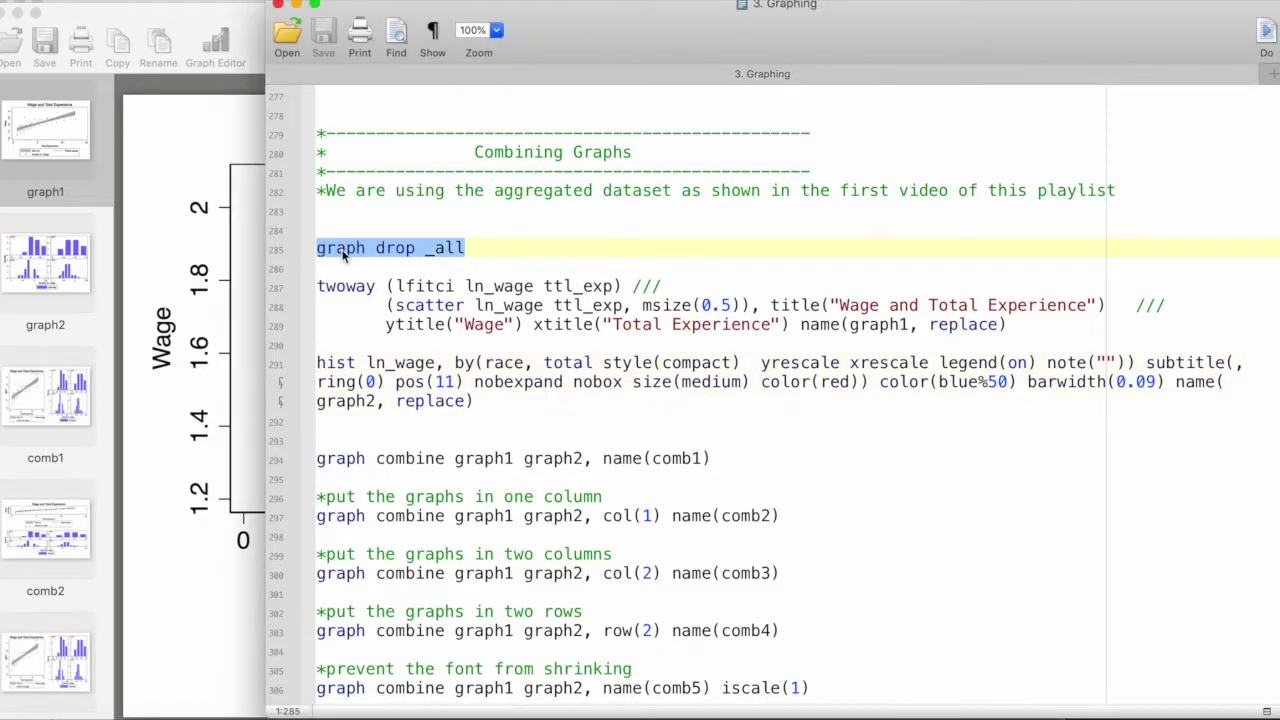
pyautogui.click(373, 320)
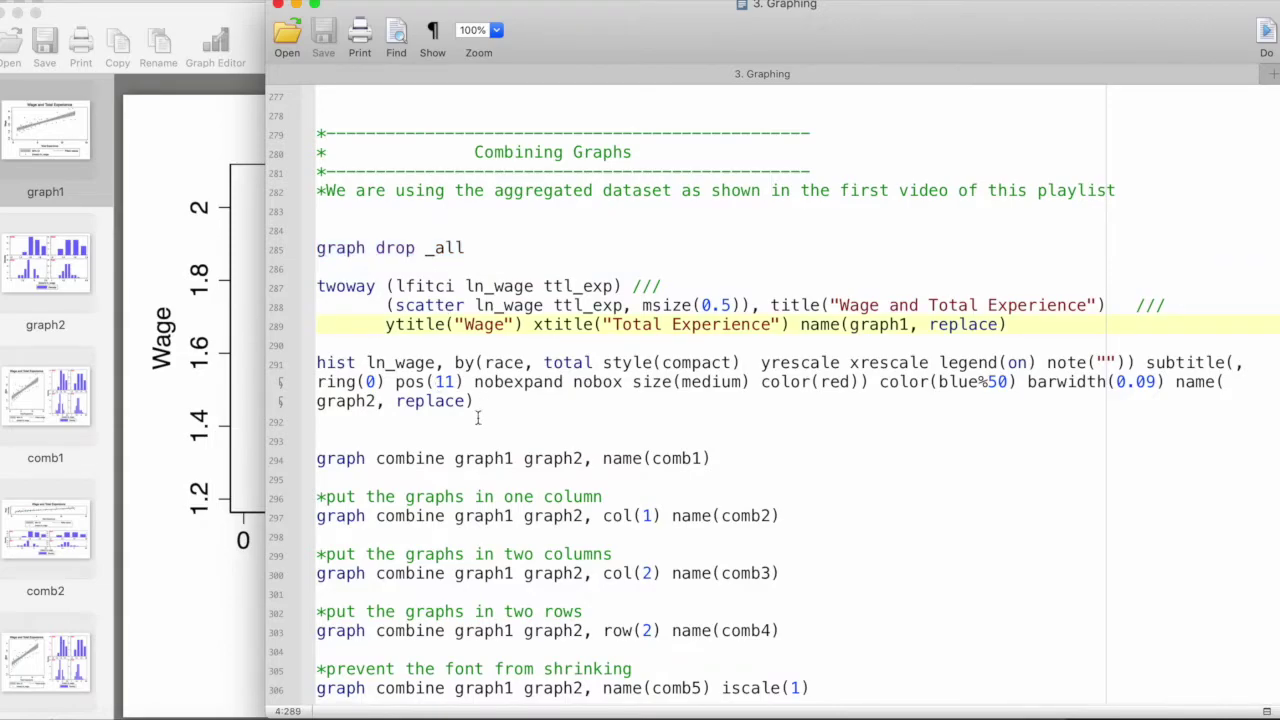
pyautogui.moveTo(481, 402); pyautogui.dragTo(316, 288)
pyautogui.click(421, 342)
pyautogui.moveTo(397, 287); pyautogui.dragTo(470, 306)
# Show graph1, then the graph2 ln_wage race histograms, and finally the combined comb1 graph.
pyautogui.click(232, 267)
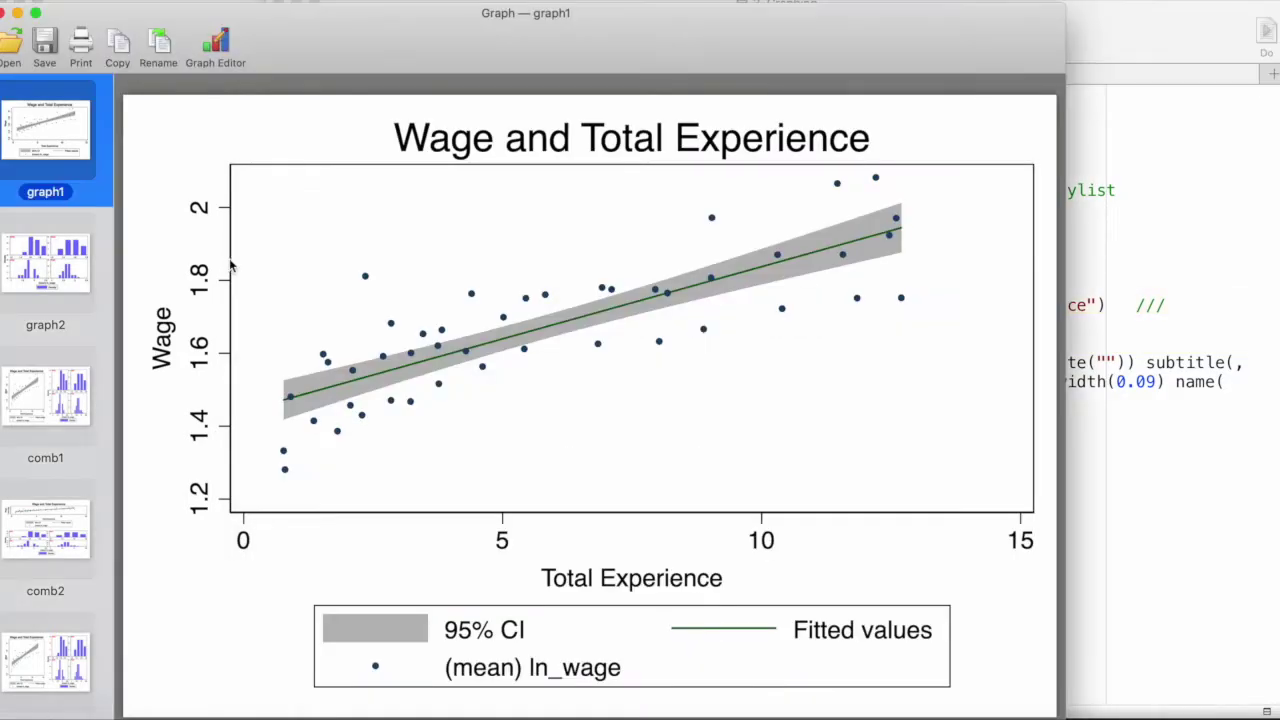
pyautogui.click(1140, 292)
pyautogui.moveTo(366, 362); pyautogui.dragTo(435, 362)
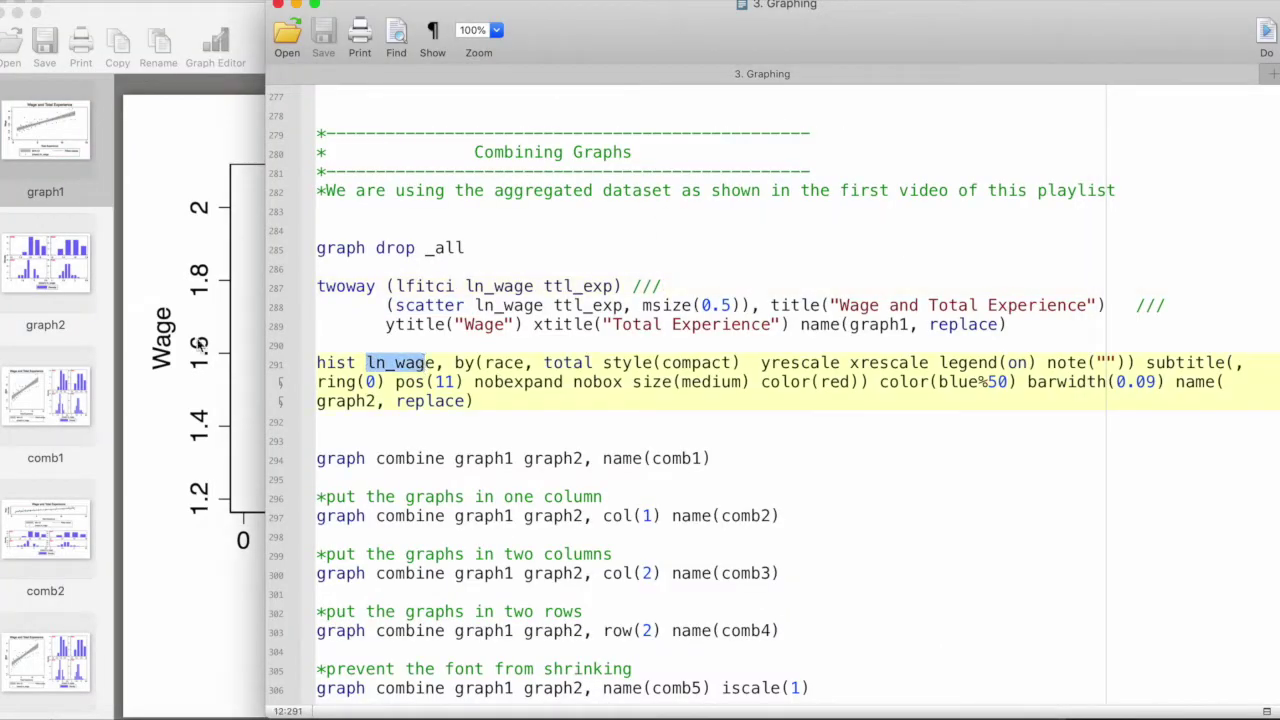
pyautogui.click(193, 318)
pyautogui.click(72, 277)
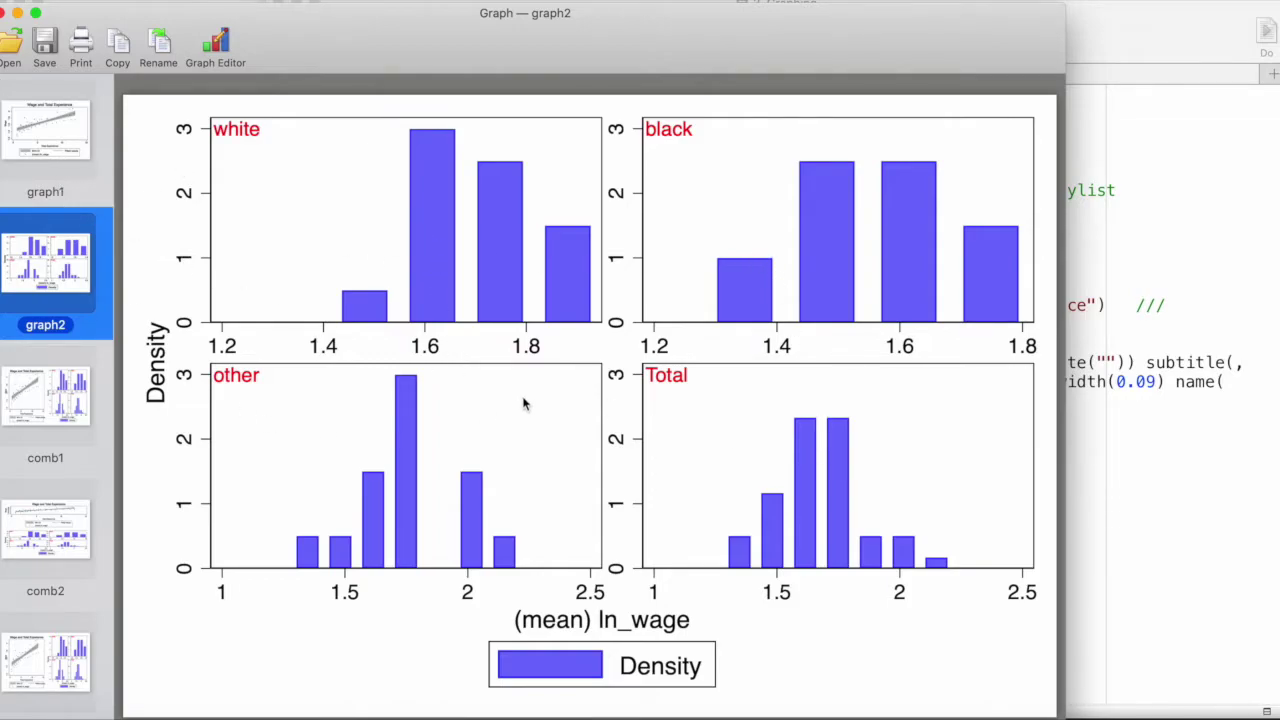
pyautogui.click(57, 420)
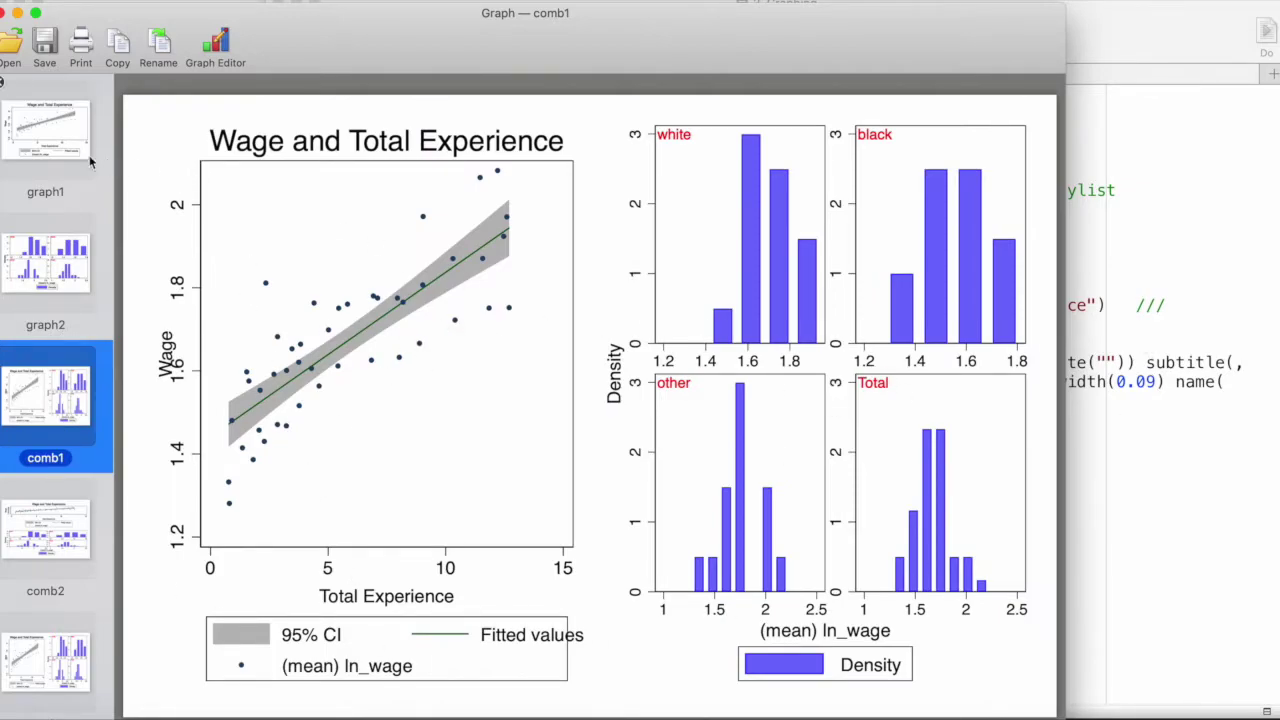
pyautogui.click(1131, 284)
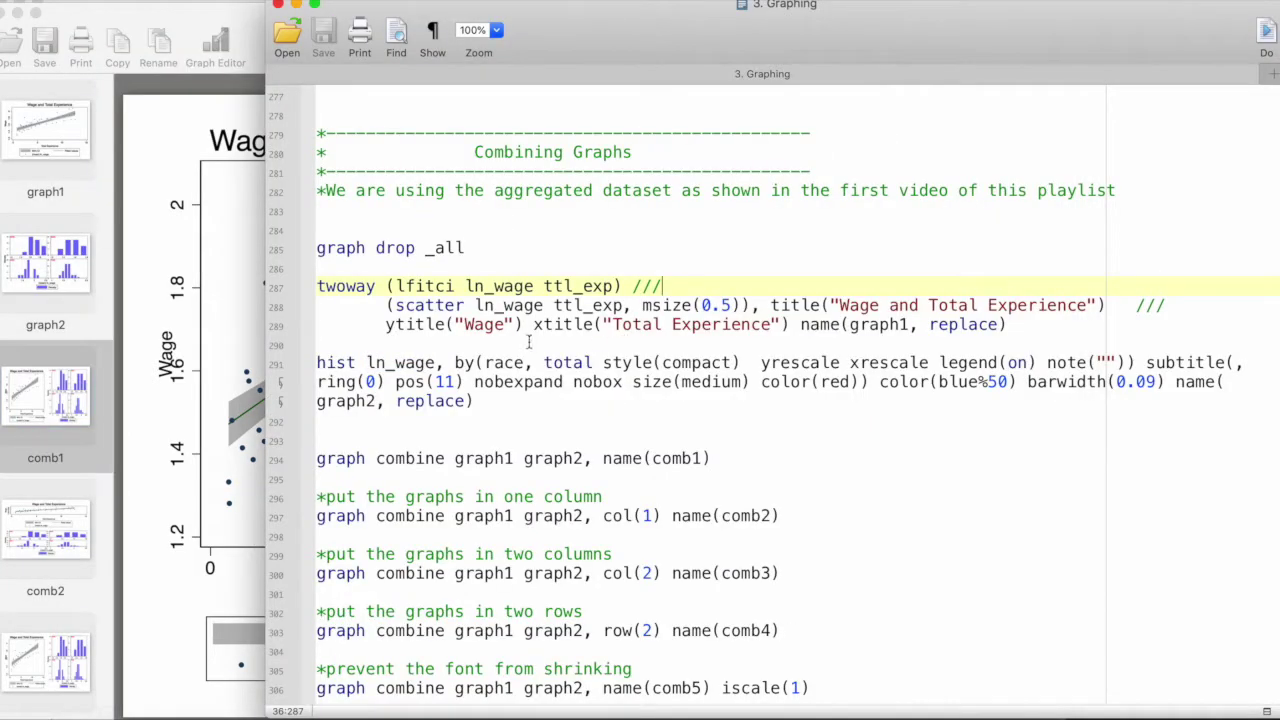
pyautogui.click(398, 286)
pyautogui.moveTo(398, 286); pyautogui.dragTo(612, 288)
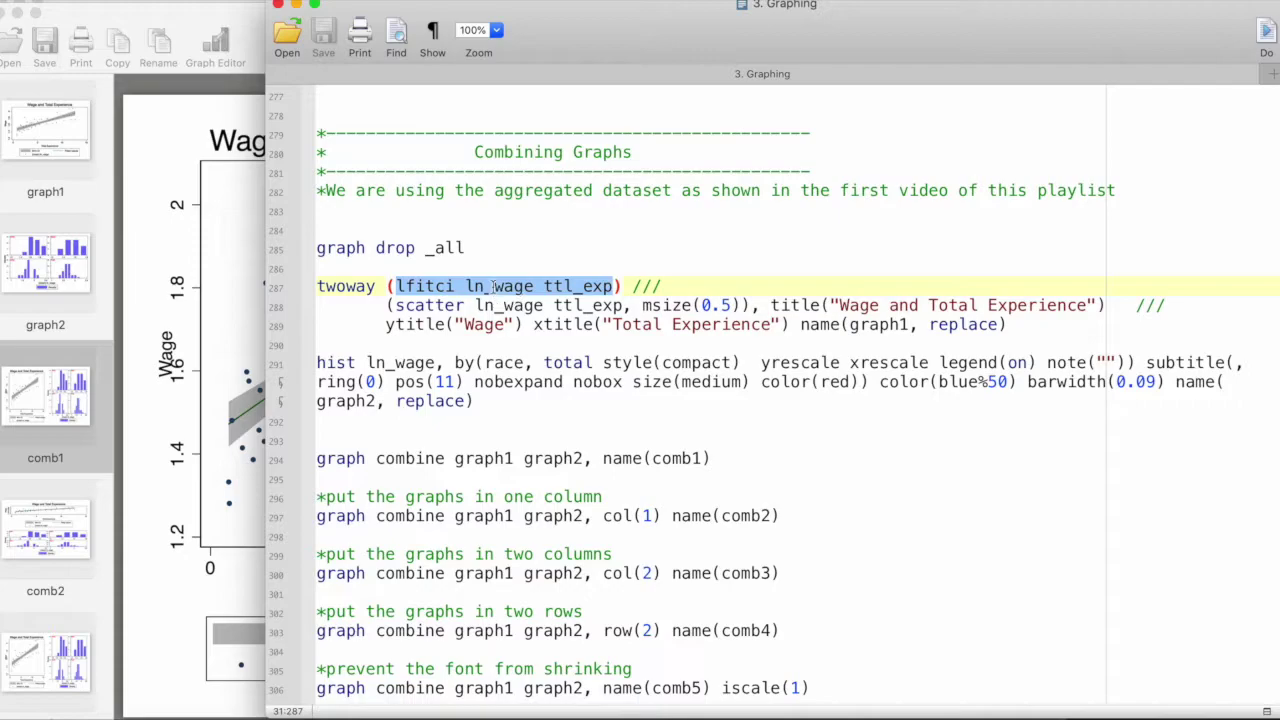
pyautogui.click(586, 286)
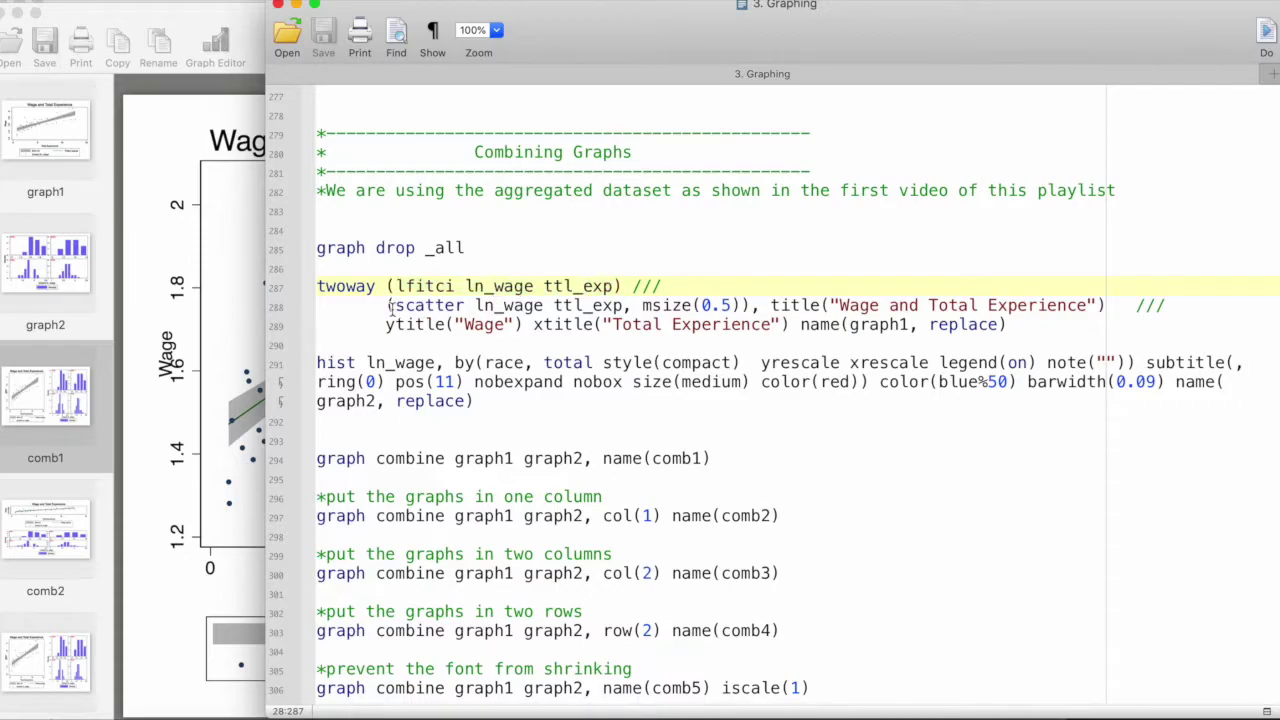
pyautogui.moveTo(392, 306); pyautogui.dragTo(741, 305)
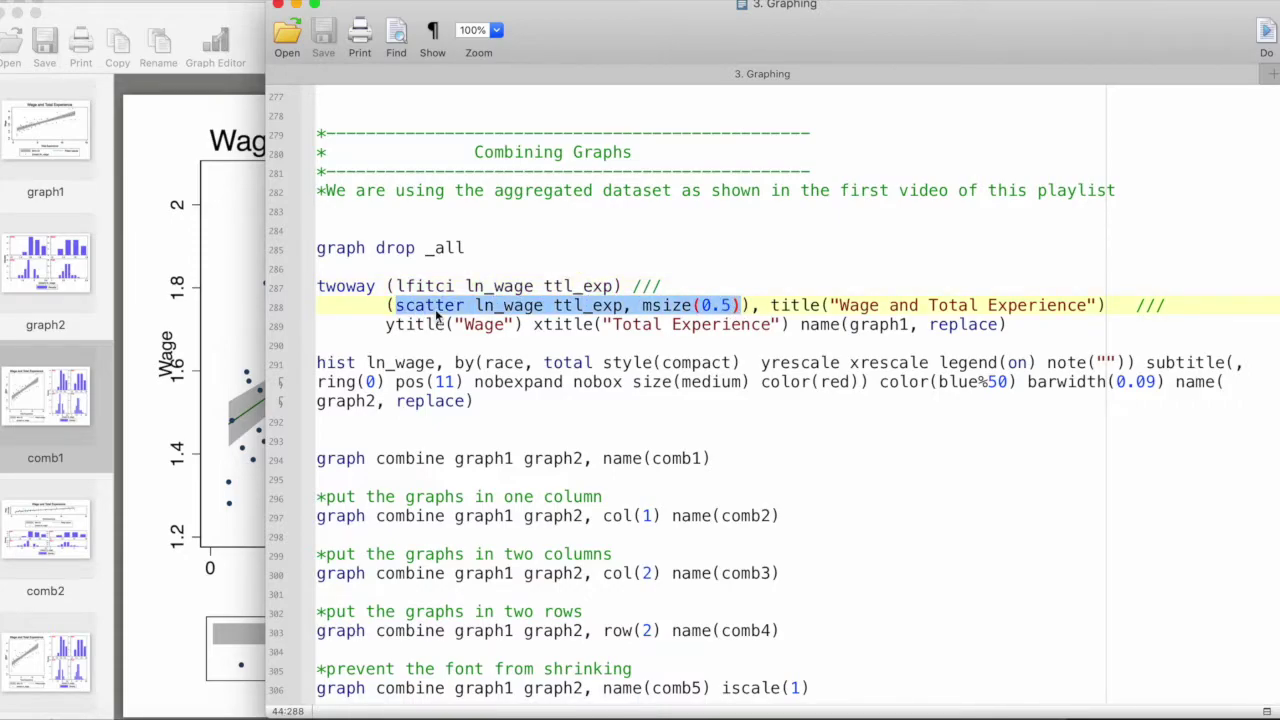
pyautogui.moveTo(490, 305); pyautogui.dragTo(790, 324)
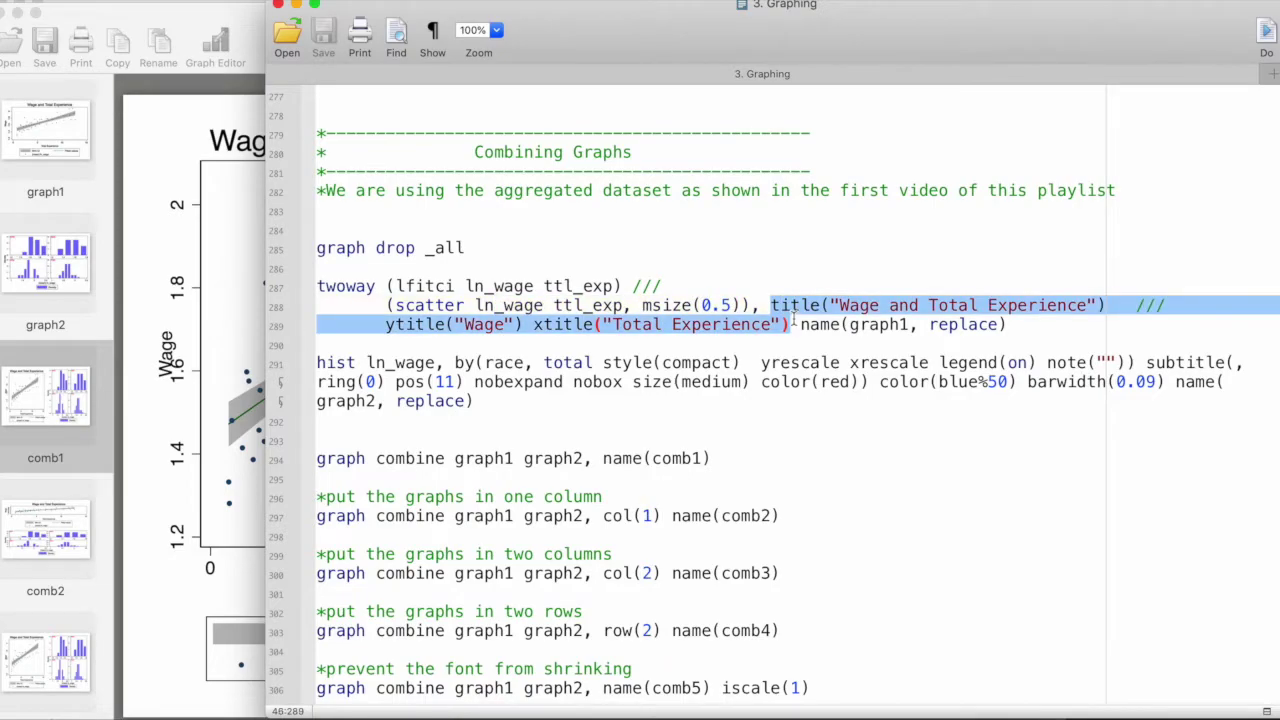
pyautogui.moveTo(323, 287); pyautogui.dragTo(375, 287)
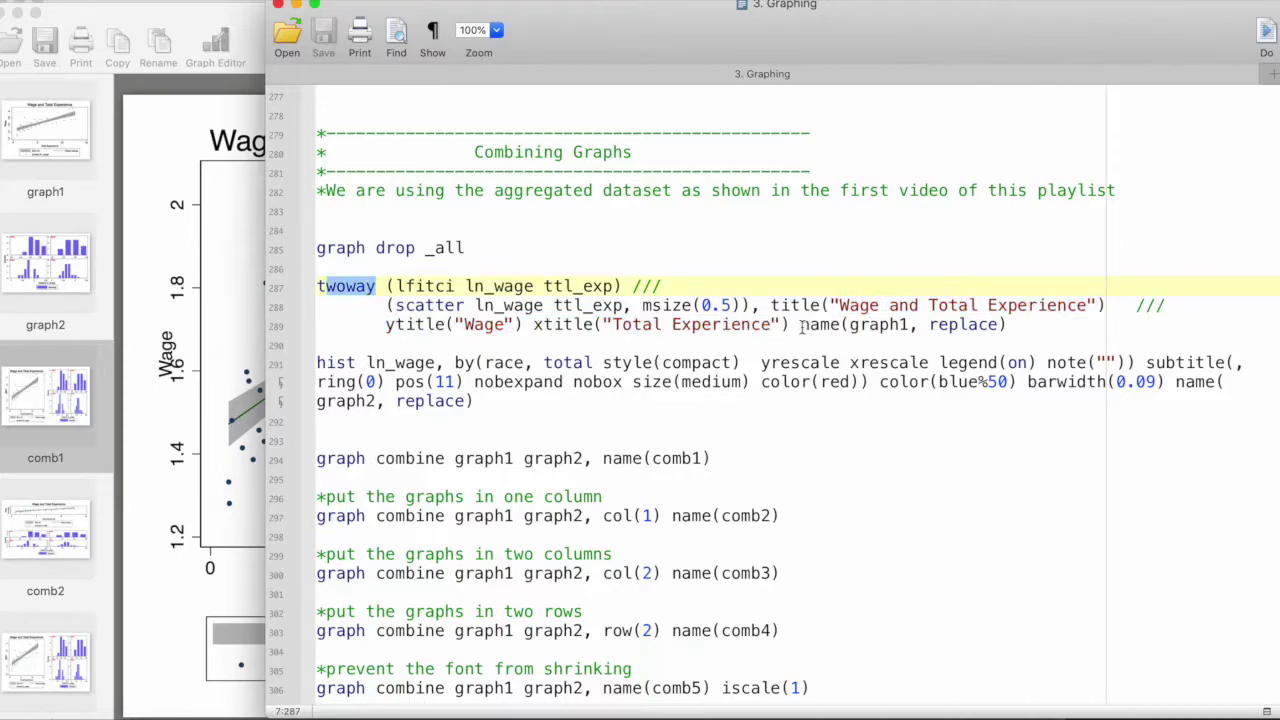
pyautogui.moveTo(800, 324); pyautogui.dragTo(905, 325)
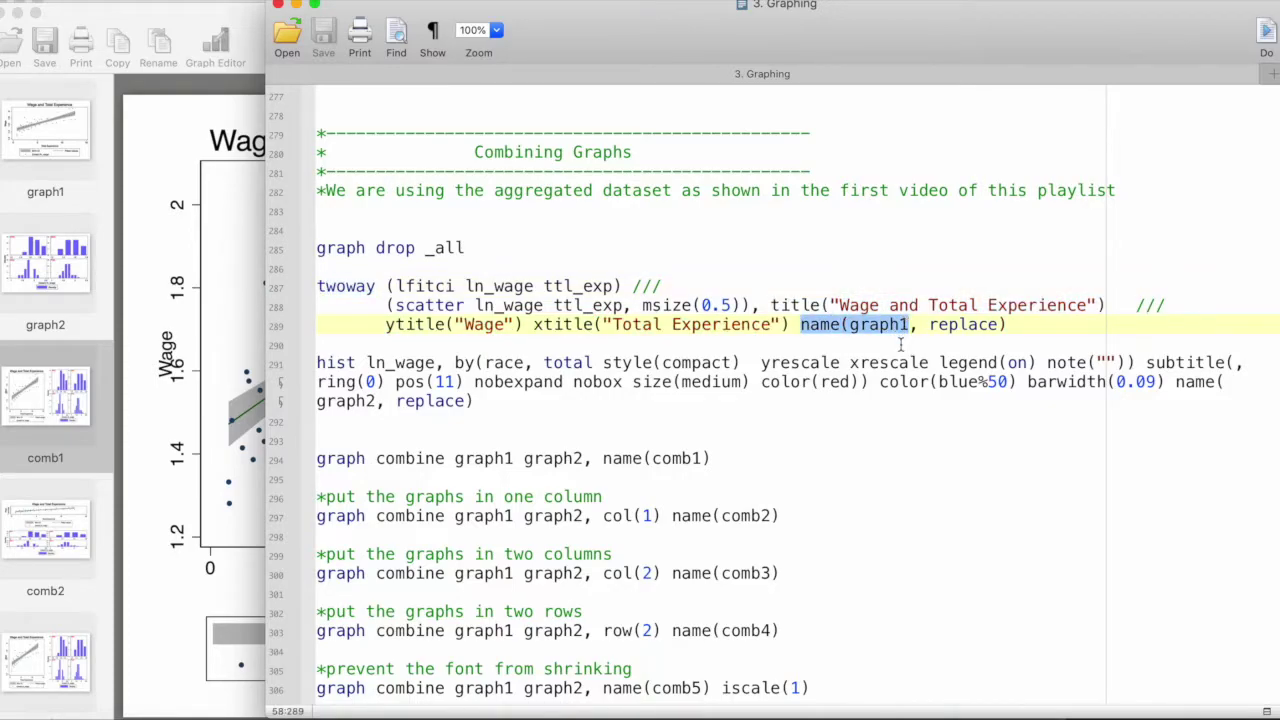
pyautogui.click(463, 400)
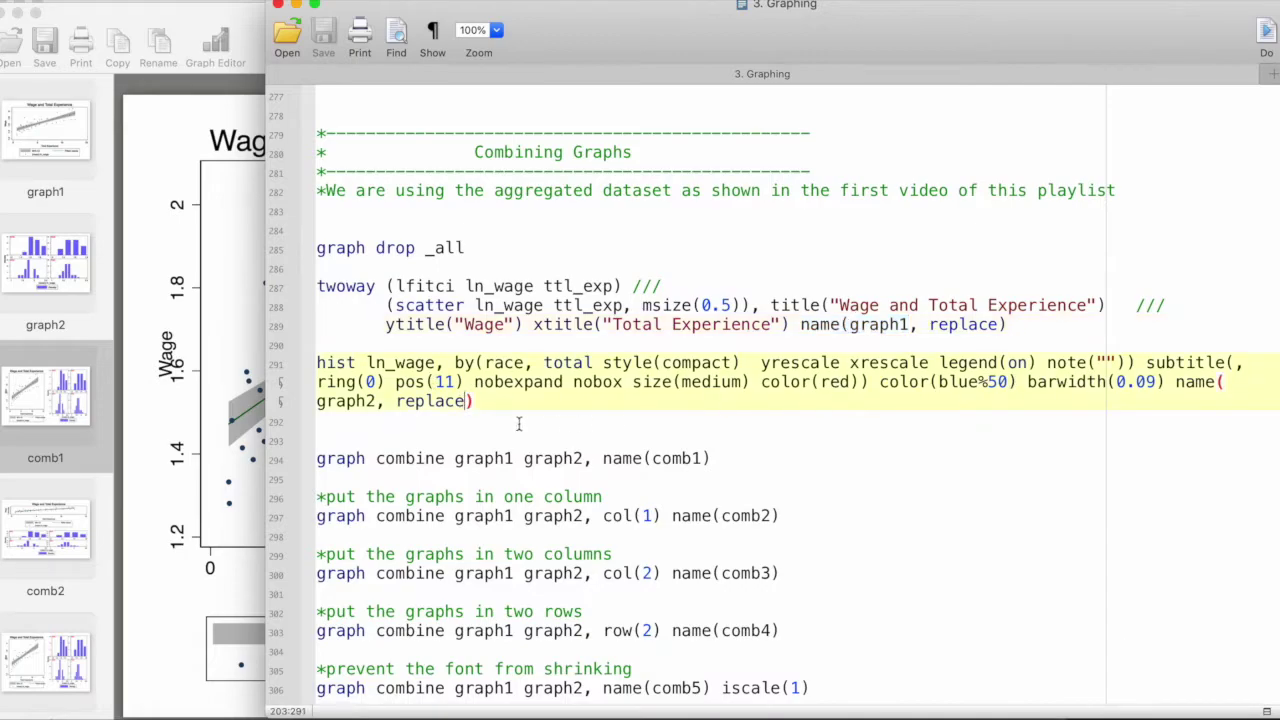
pyautogui.moveTo(377, 401); pyautogui.dragTo(600, 363)
pyautogui.click(437, 363)
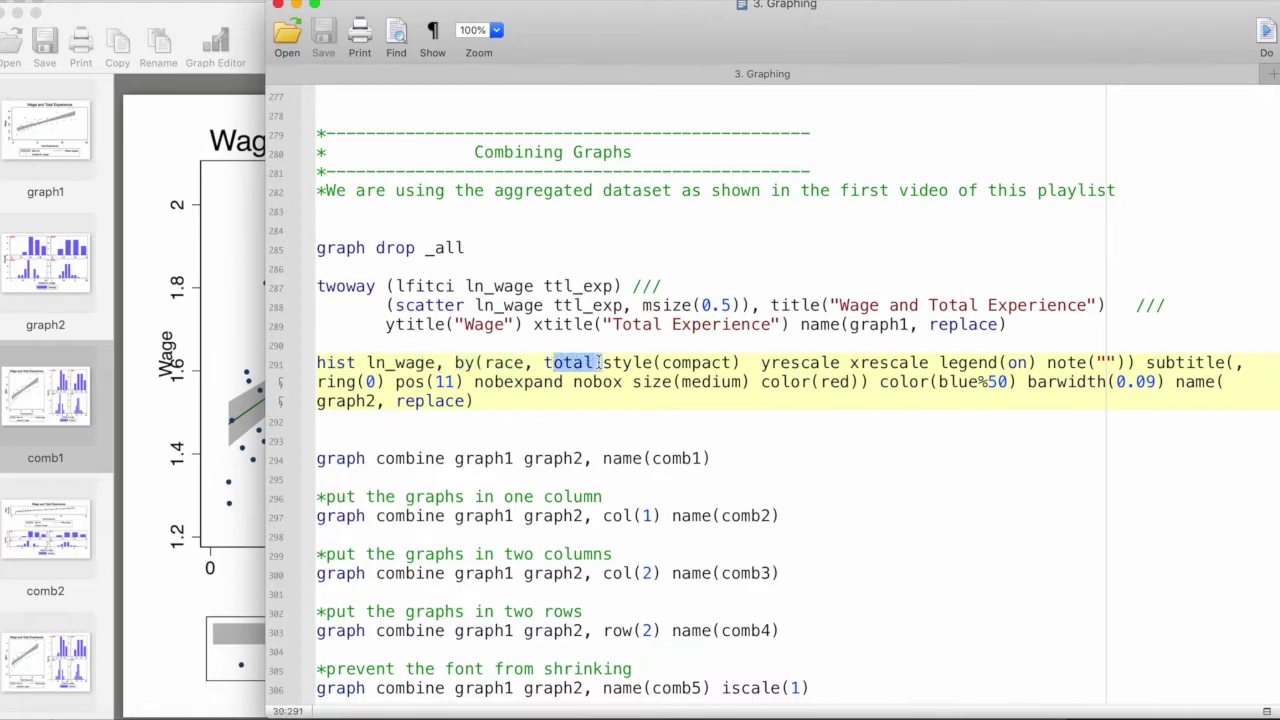
pyautogui.click(631, 362)
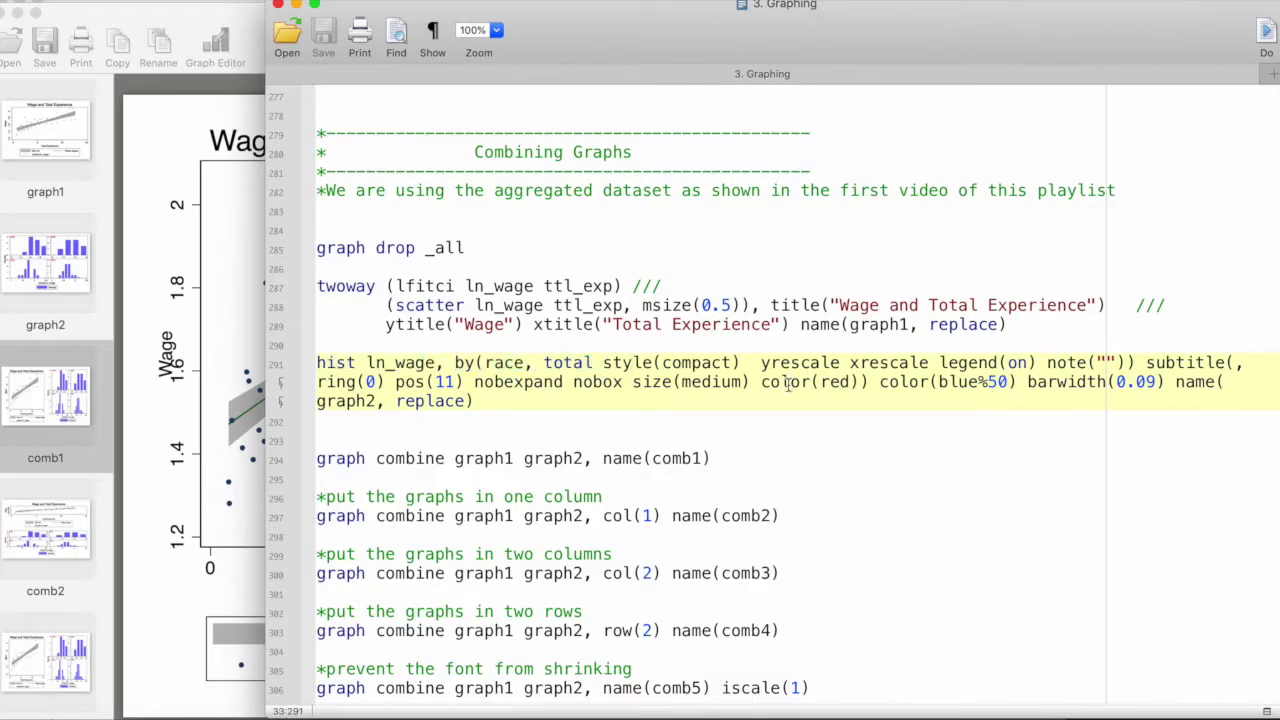
pyautogui.moveTo(788, 385); pyautogui.dragTo(611, 364)
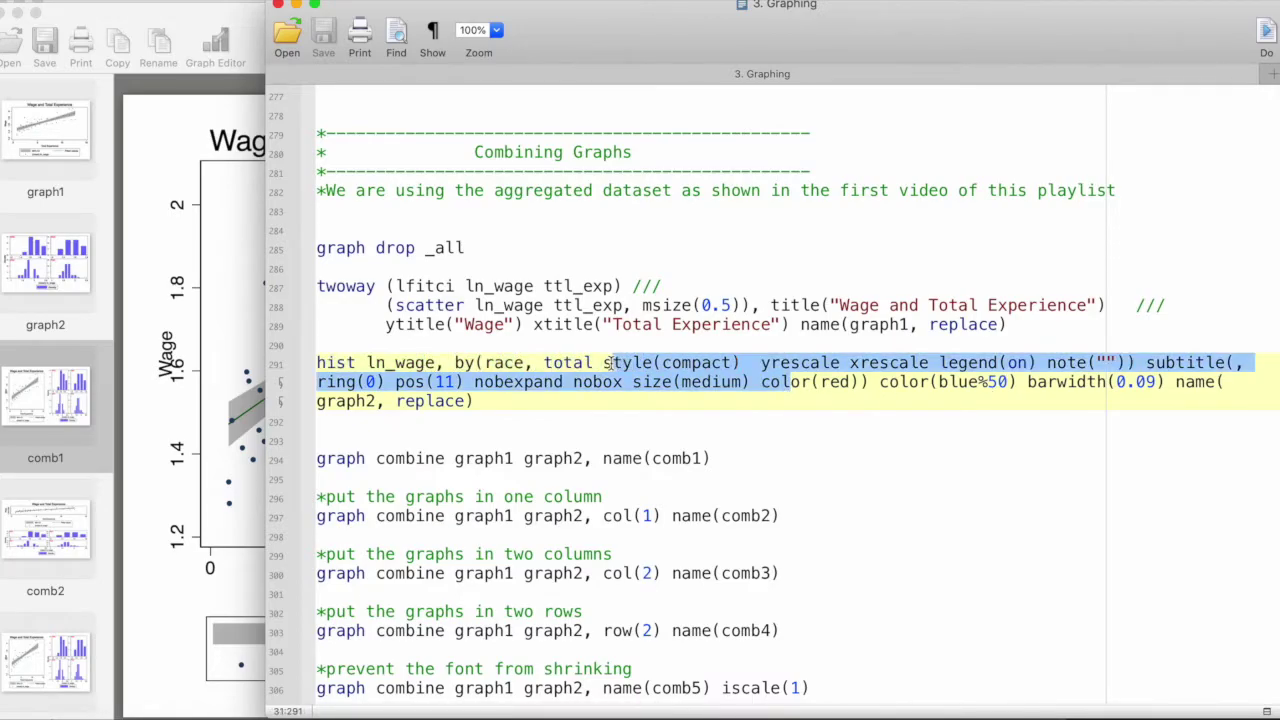
pyautogui.click(578, 399)
pyautogui.scroll(-2, 628, 402)
pyautogui.click(196, 281)
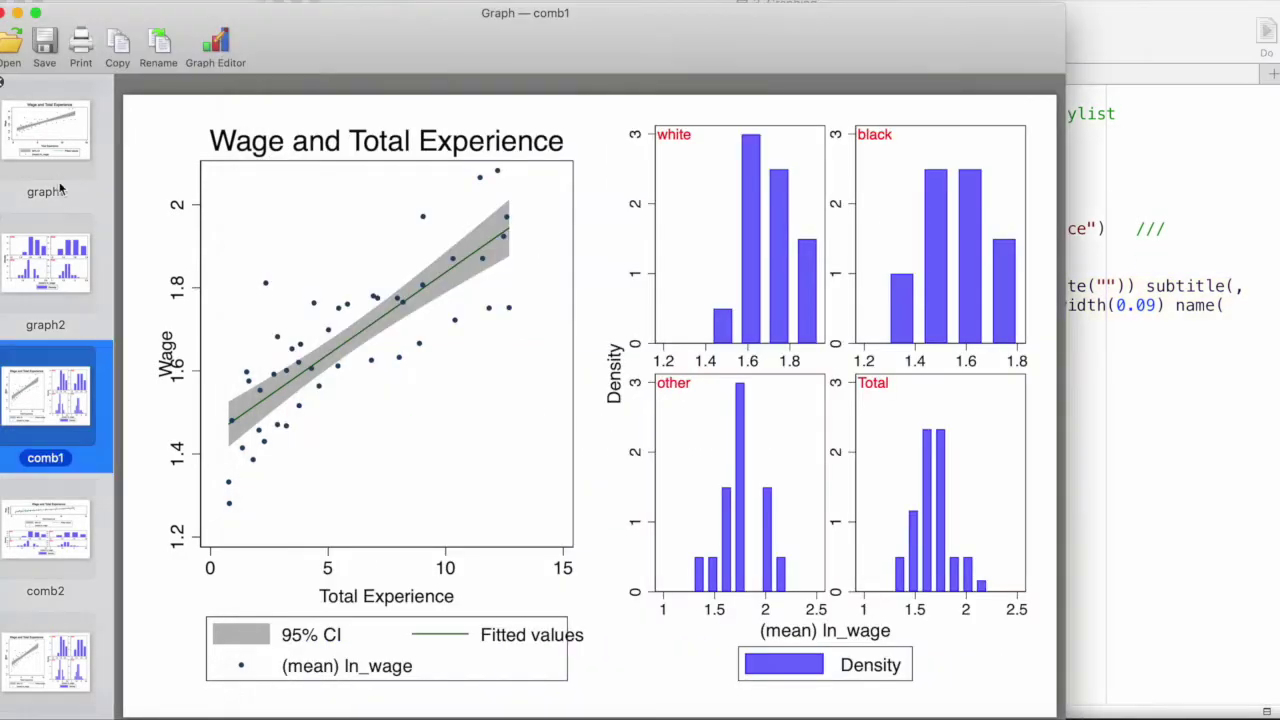
pyautogui.click(66, 152)
pyautogui.click(62, 258)
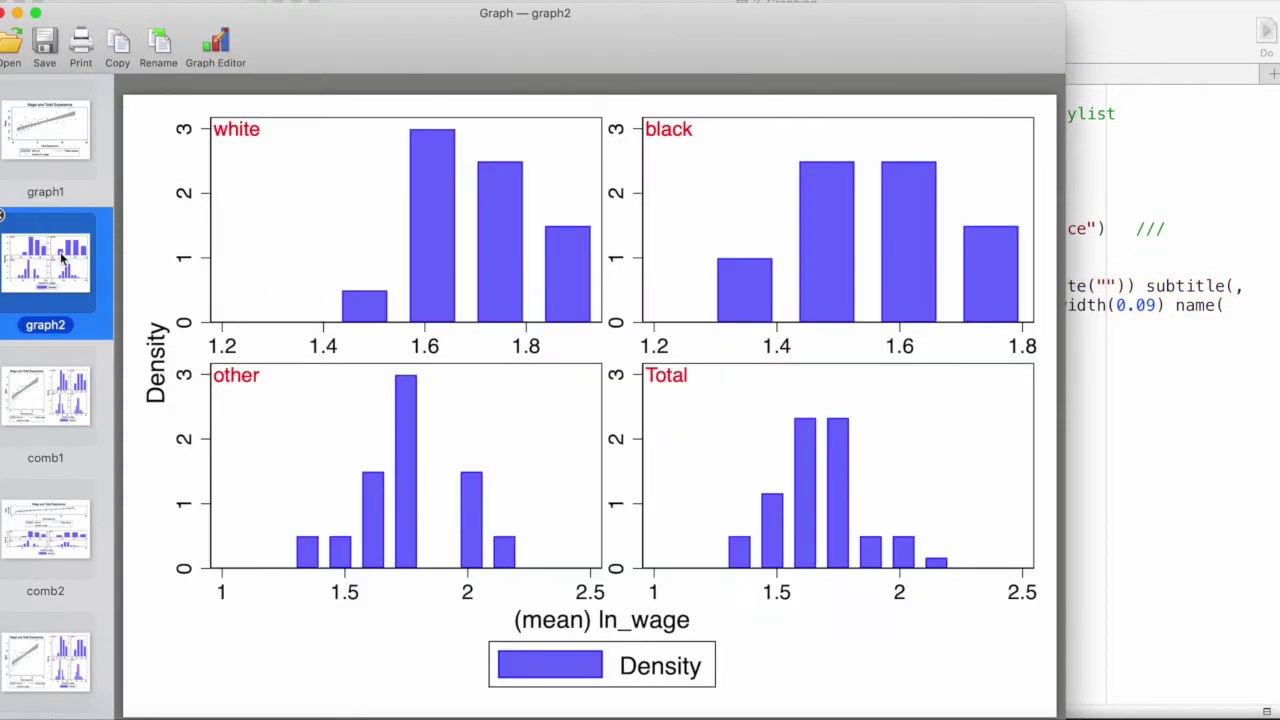
pyautogui.click(88, 405)
pyautogui.click(1092, 462)
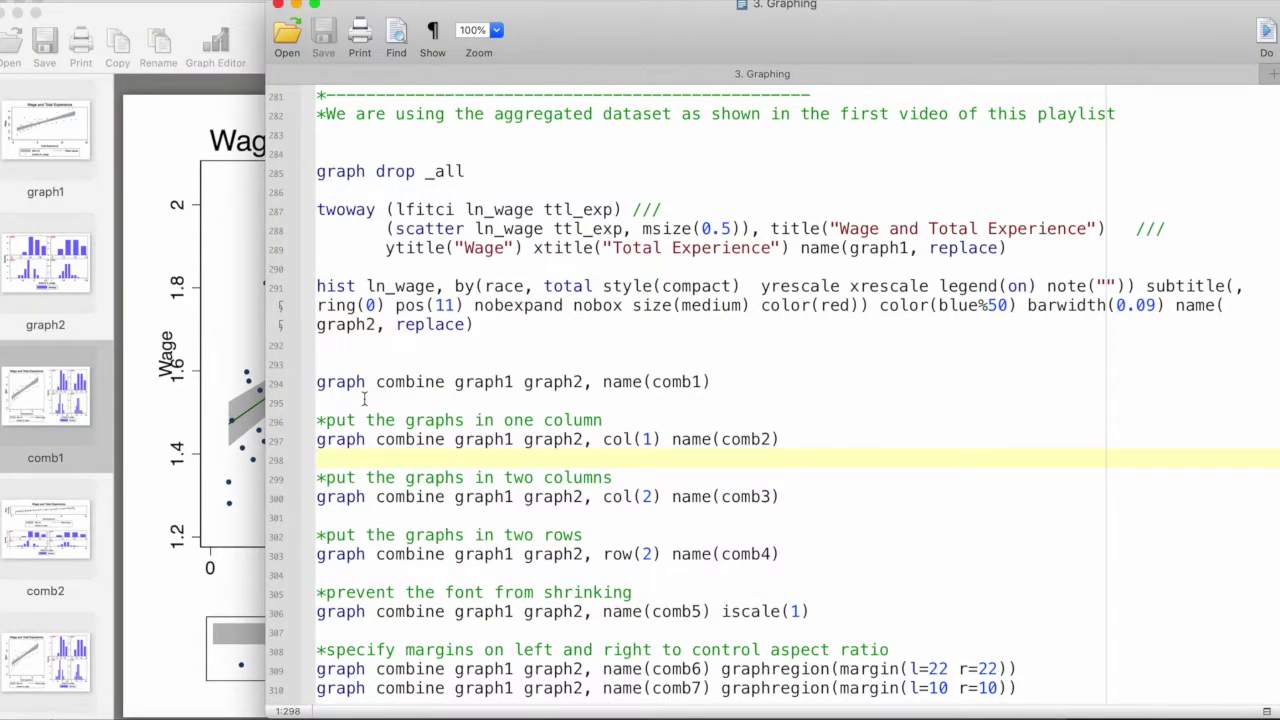
pyautogui.click(584, 439)
pyautogui.moveTo(326, 387); pyautogui.dragTo(584, 384)
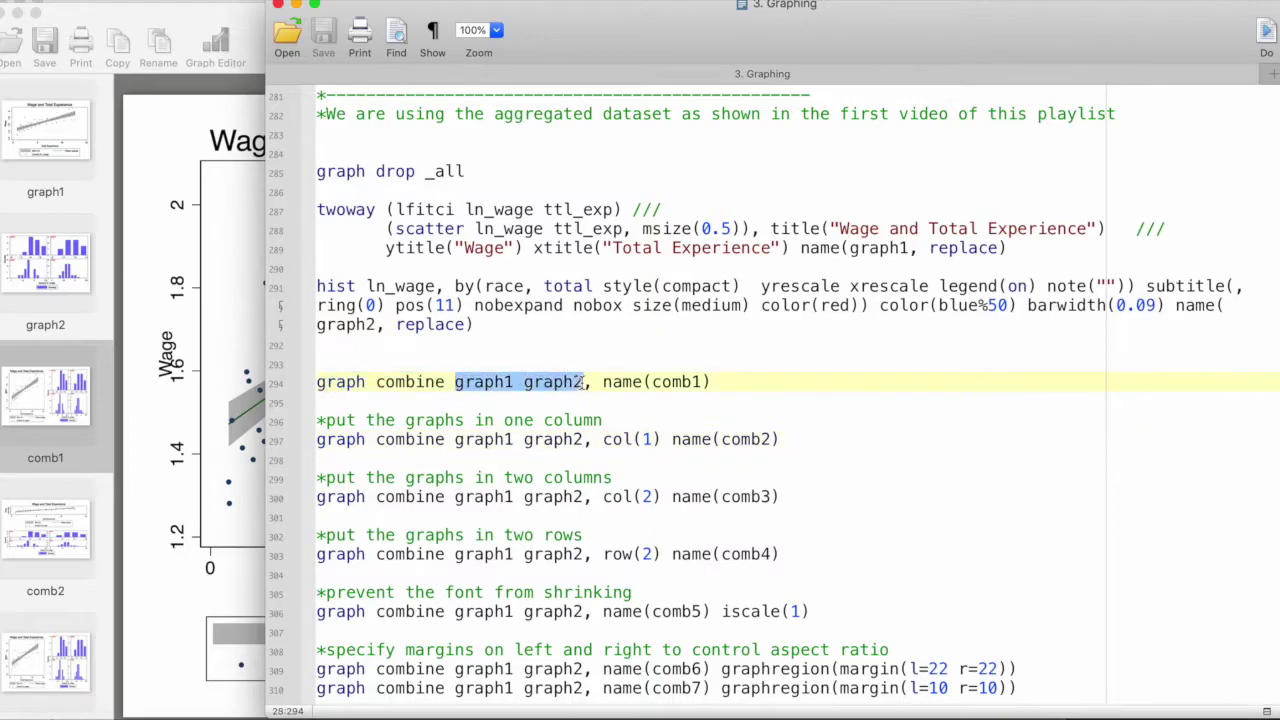
pyautogui.click(56, 272)
pyautogui.click(60, 148)
pyautogui.click(63, 256)
pyautogui.click(1200, 300)
pyautogui.moveTo(585, 384); pyautogui.dragTo(445, 384)
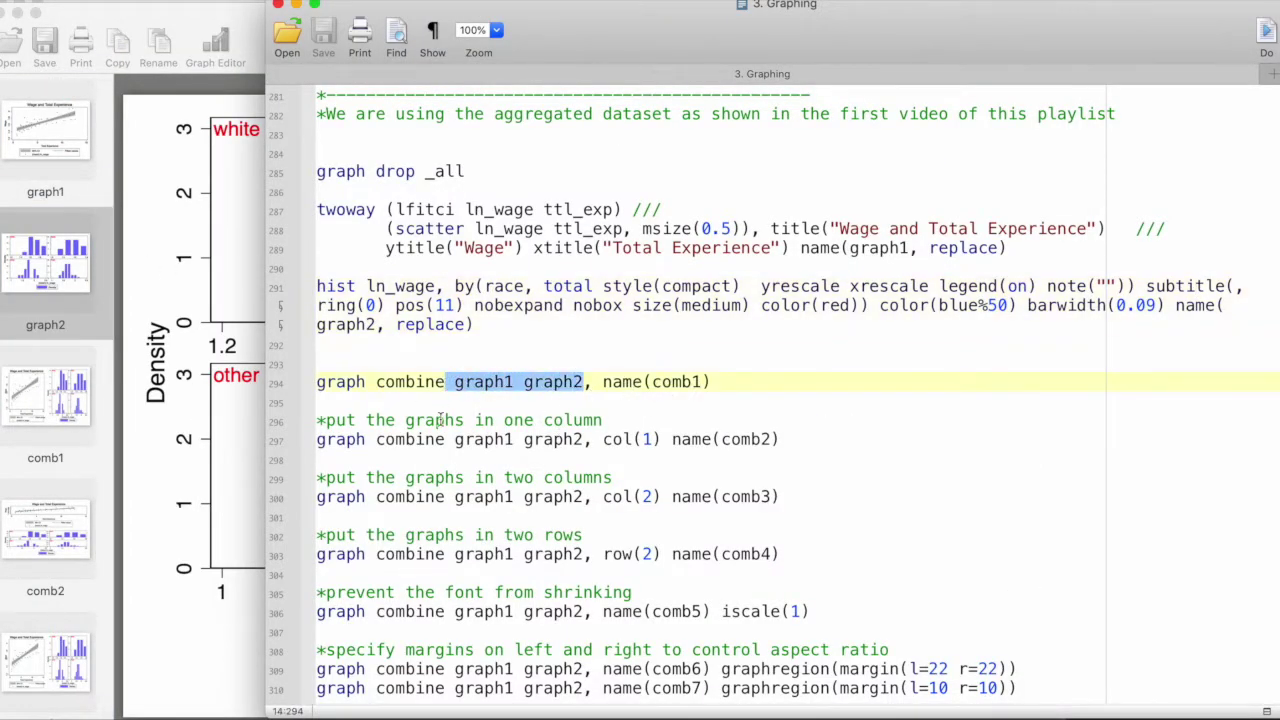
pyautogui.moveTo(720, 386); pyautogui.dragTo(606, 386)
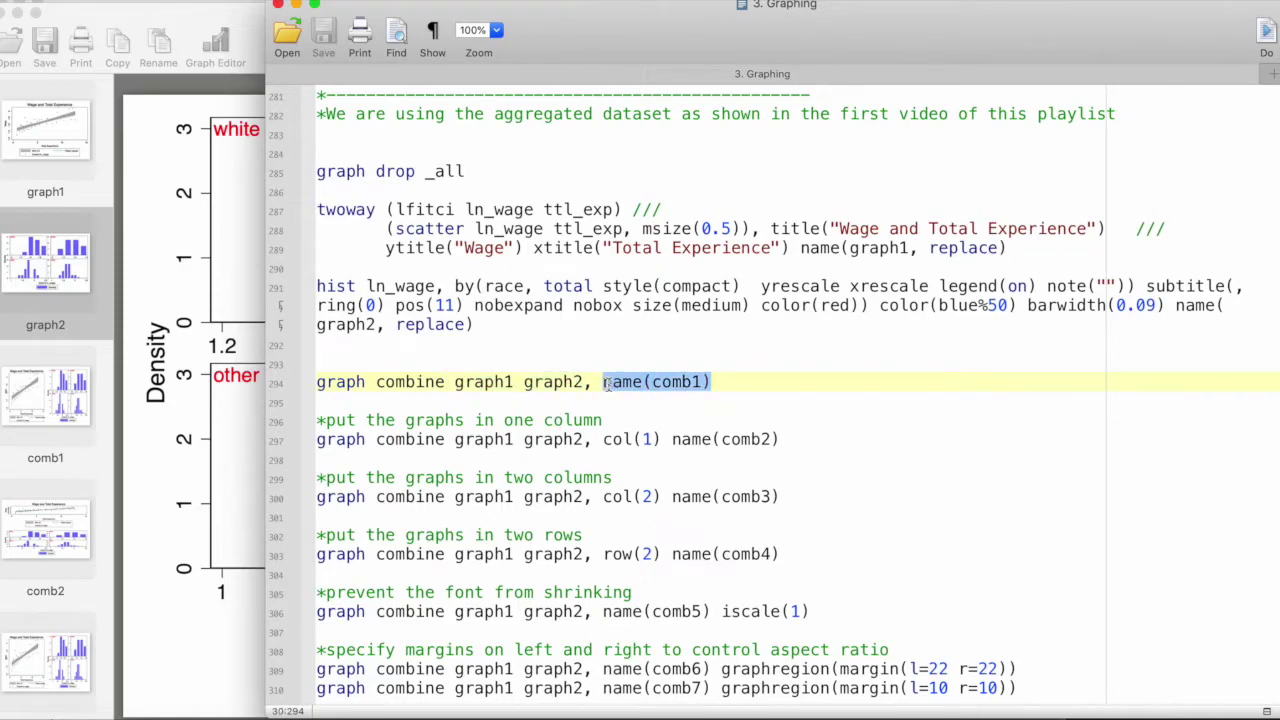
pyautogui.press('super+shift+d')
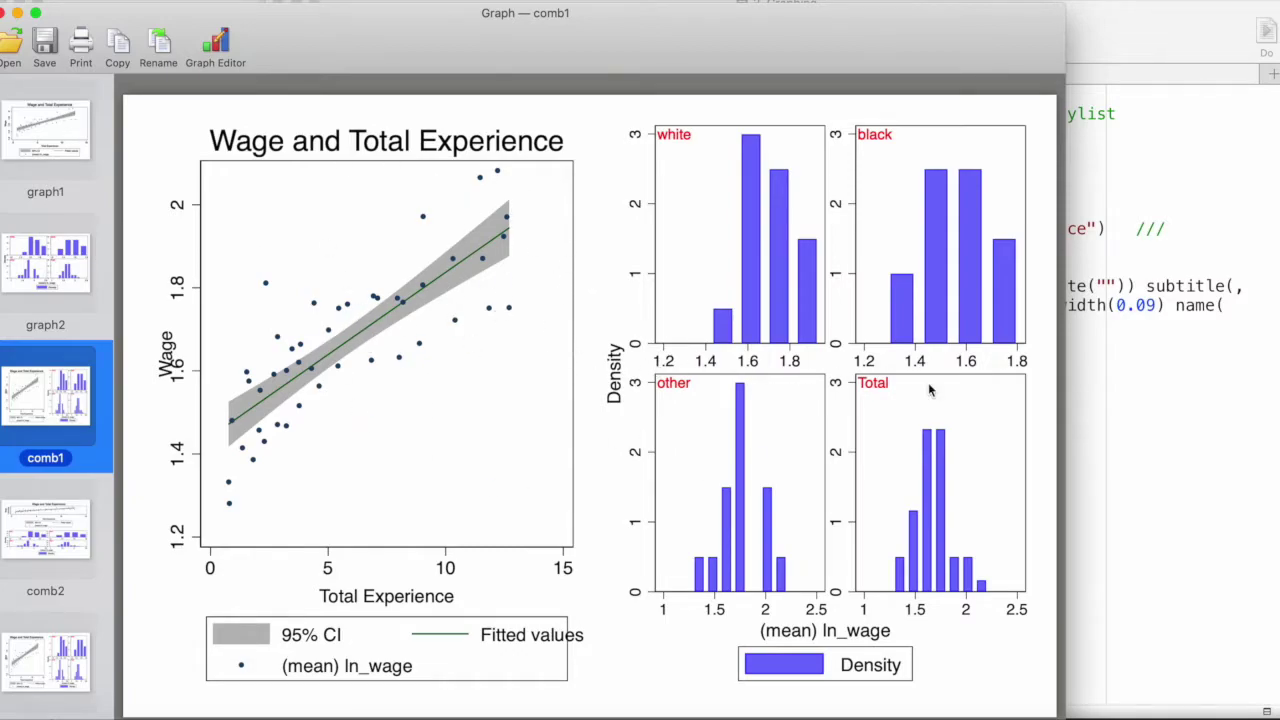
# Locate the col(1) option in the comb2 command, then display the one-column comb2 graph.
pyautogui.click(1116, 414)
pyautogui.moveTo(324, 420); pyautogui.dragTo(606, 423)
pyautogui.click(252, 428)
pyautogui.click(1196, 352)
pyautogui.moveTo(779, 440); pyautogui.dragTo(316, 448)
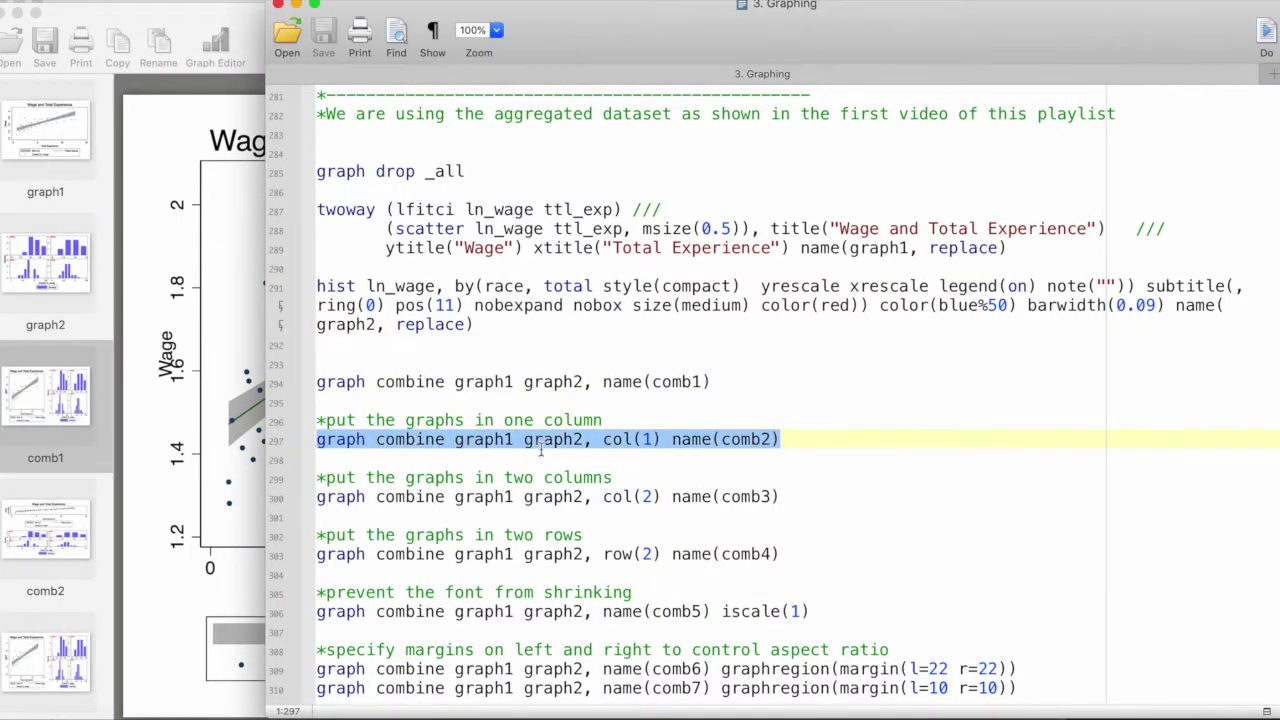
pyautogui.moveTo(603, 440); pyautogui.dragTo(660, 444)
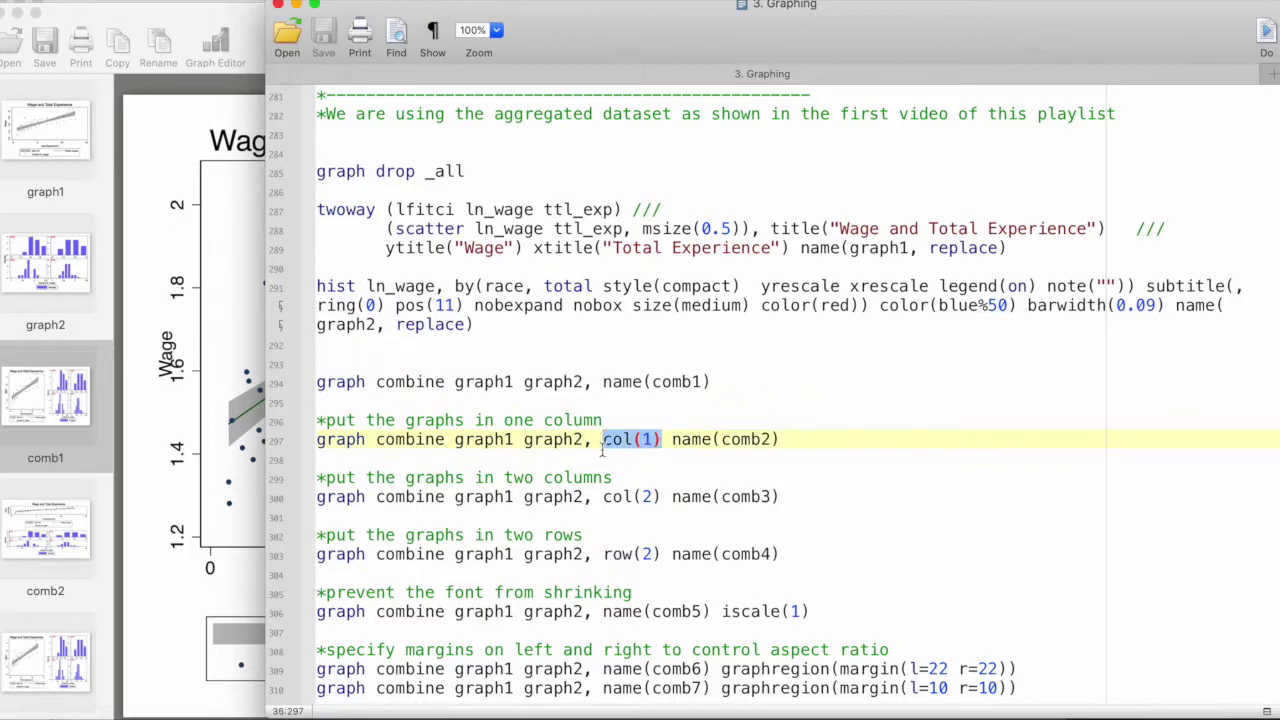
pyautogui.click(106, 523)
pyautogui.click(106, 523)
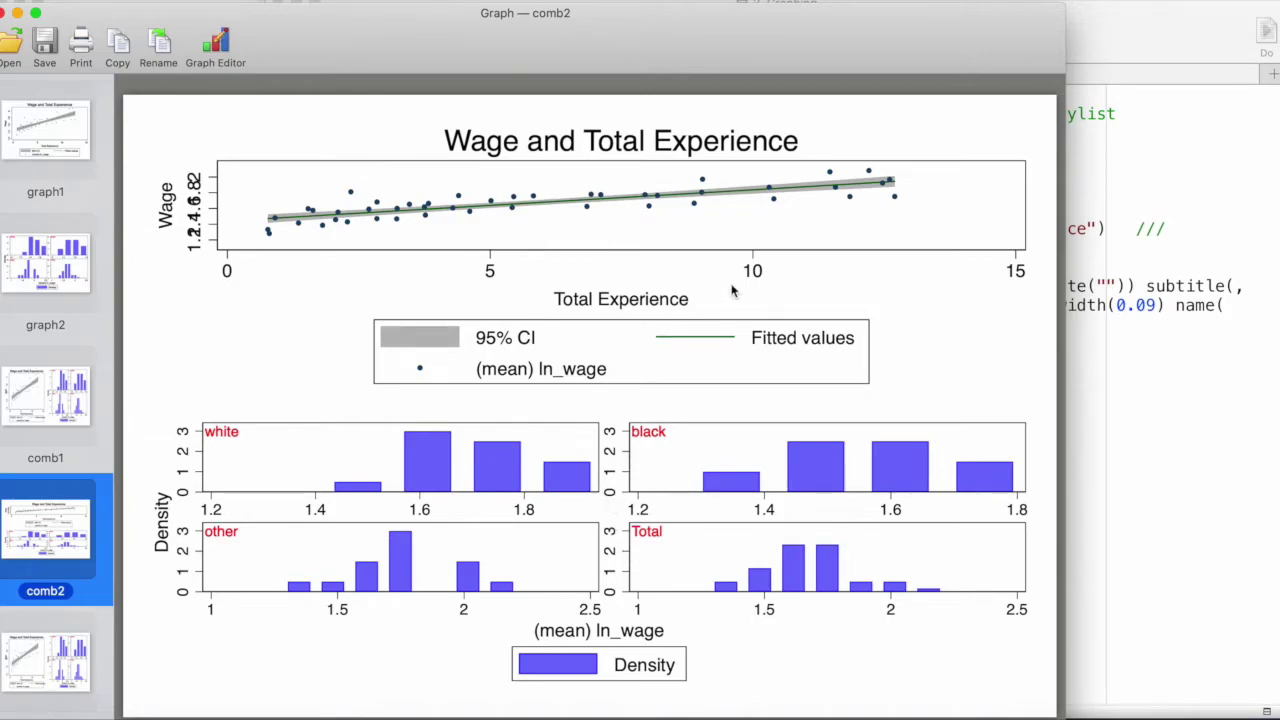
# Find the two-columns comment and display the comb3 two-column combined graph.
pyautogui.click(1134, 330)
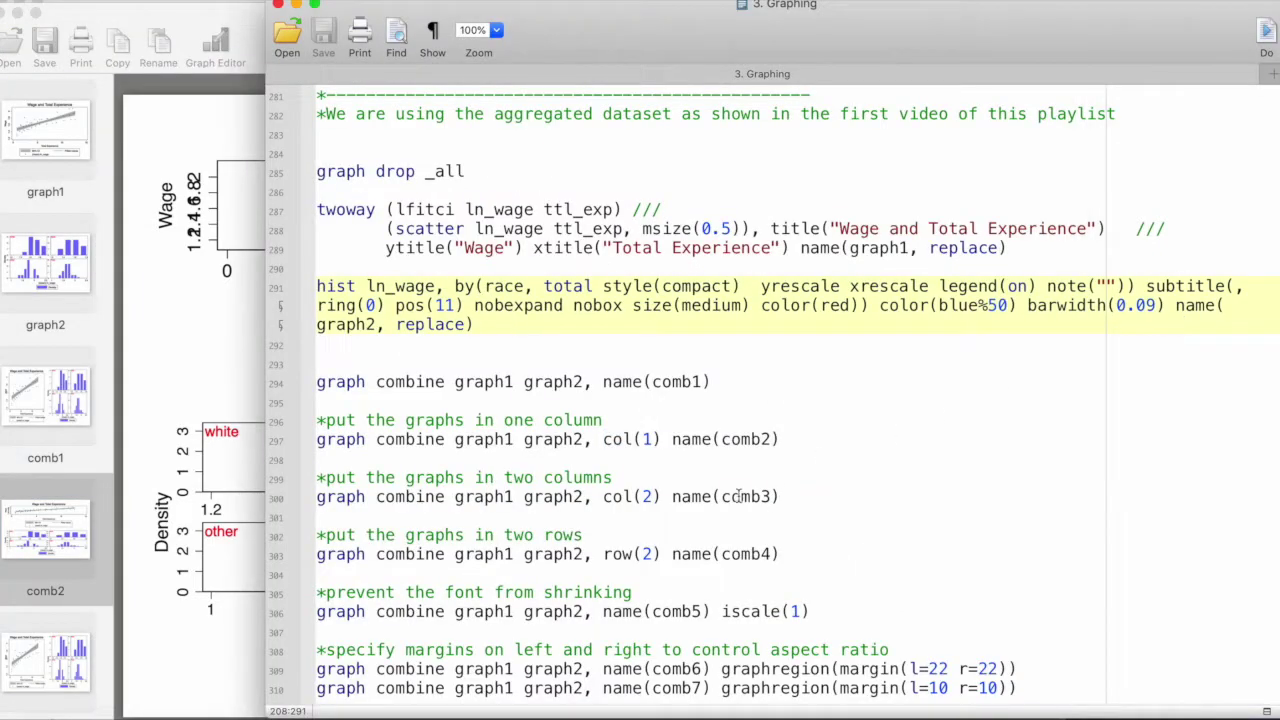
pyautogui.moveTo(504, 478); pyautogui.dragTo(610, 497)
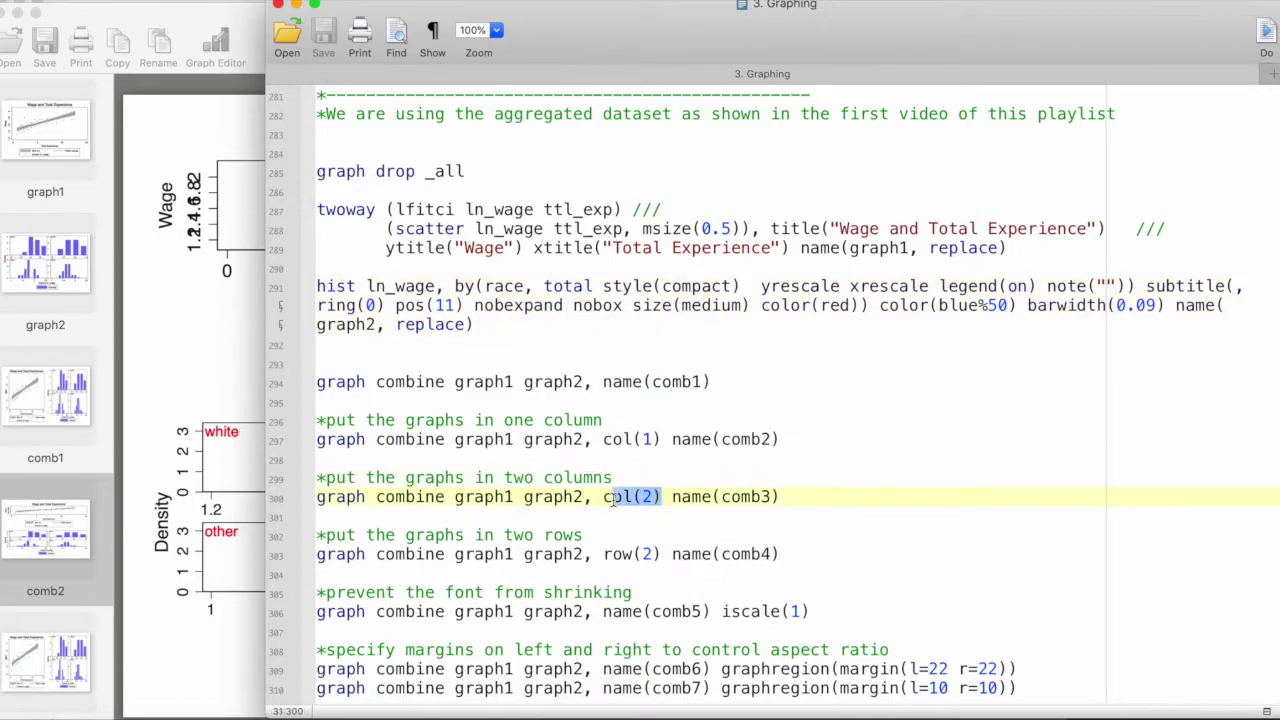
pyautogui.click(48, 550)
pyautogui.click(62, 676)
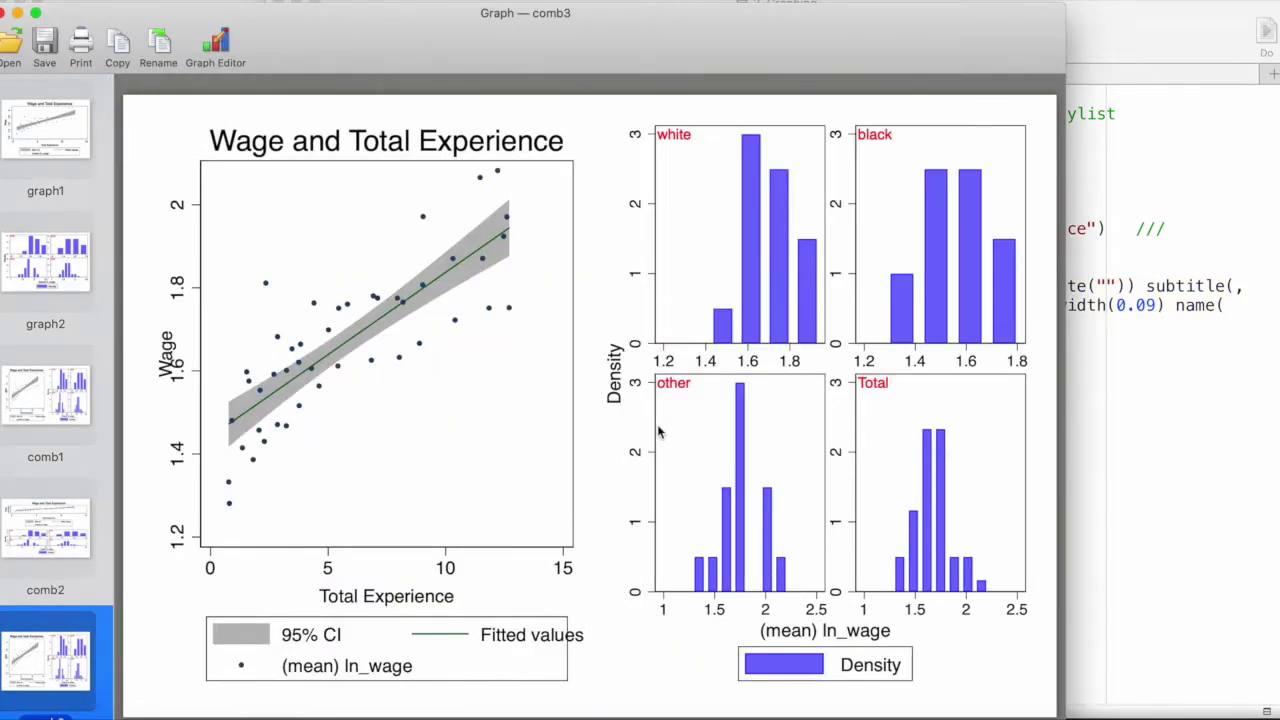
pyautogui.scroll(-6, 77, 394)
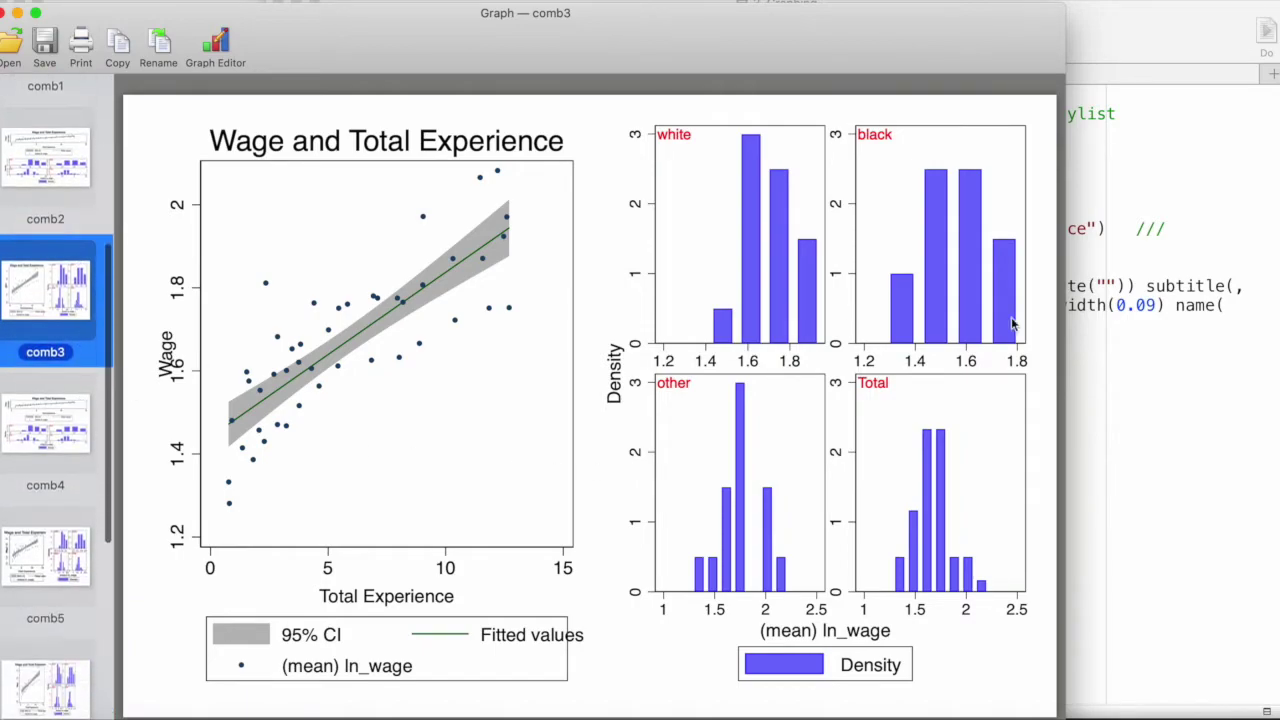
# Find the two-rows comment and display the comb4 two-row combined graph.
pyautogui.click(1095, 330)
pyautogui.moveTo(367, 535); pyautogui.dragTo(621, 532)
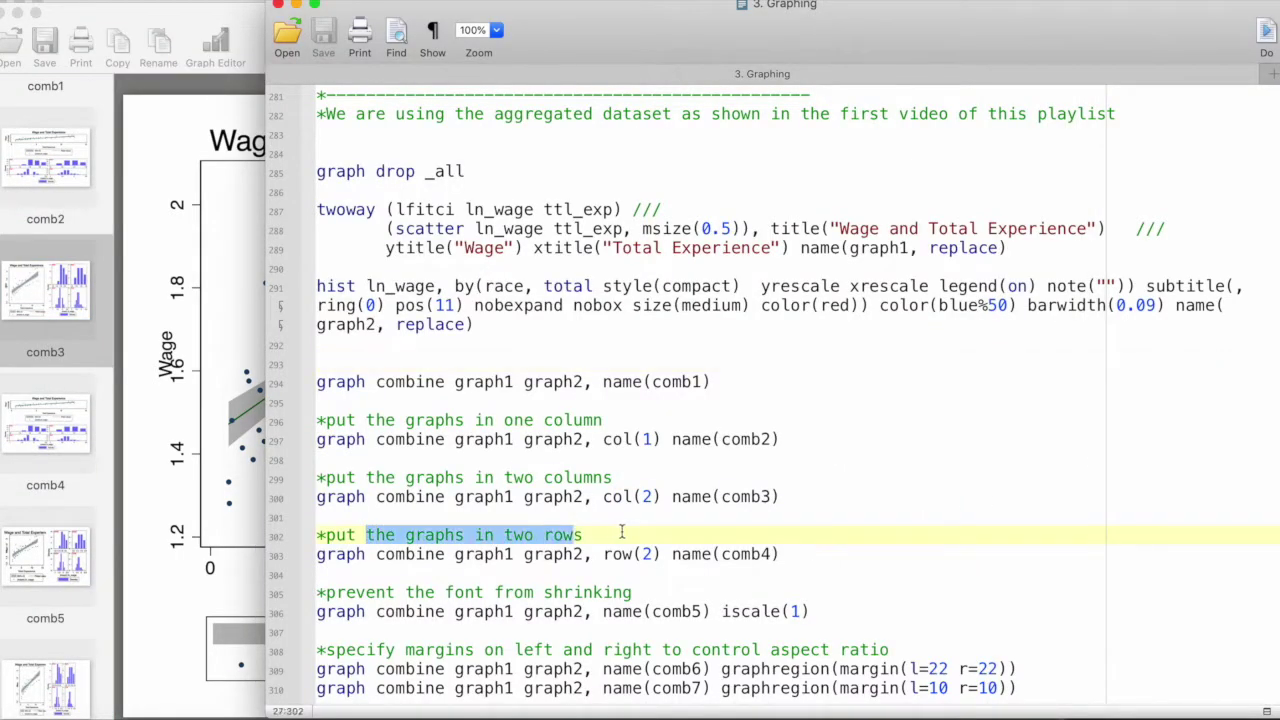
pyautogui.scroll(-4, 621, 532)
pyautogui.click(70, 443)
pyautogui.click(70, 443)
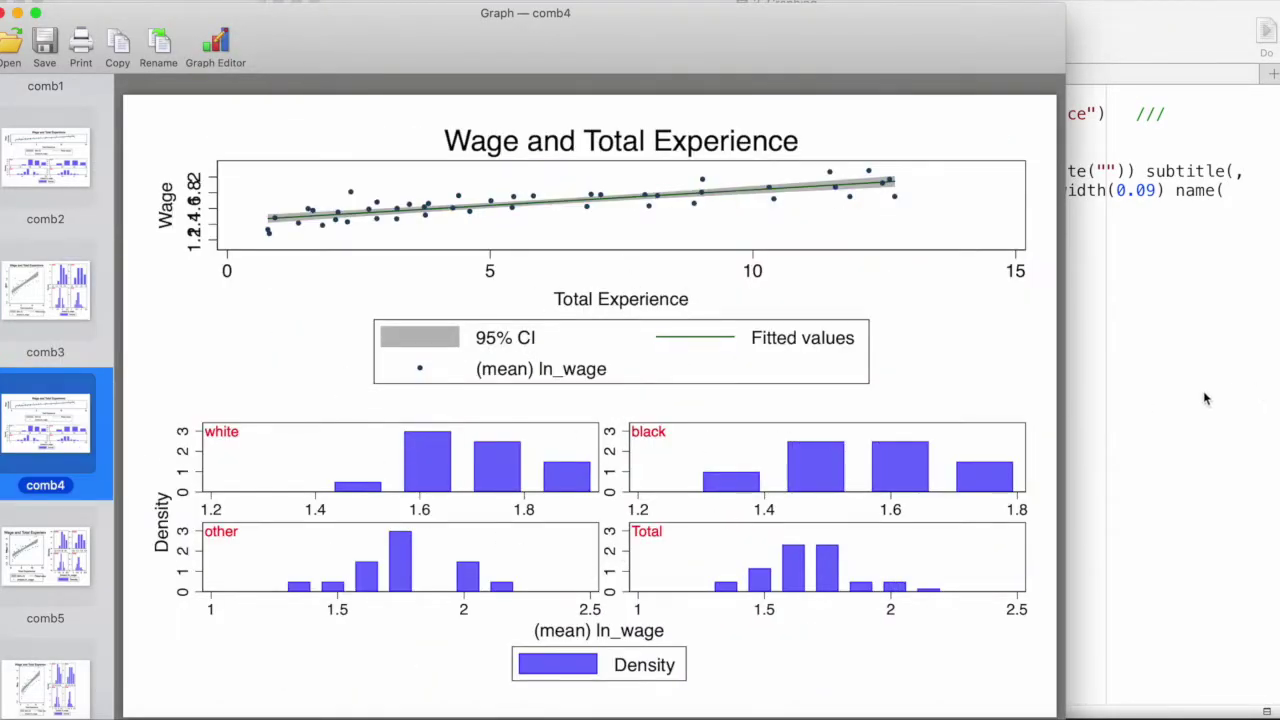
# Compare the row(2), comb3 and col(1) commands on lines 297–303, then bring comb4 back.
pyautogui.click(1167, 437)
pyautogui.click(634, 439)
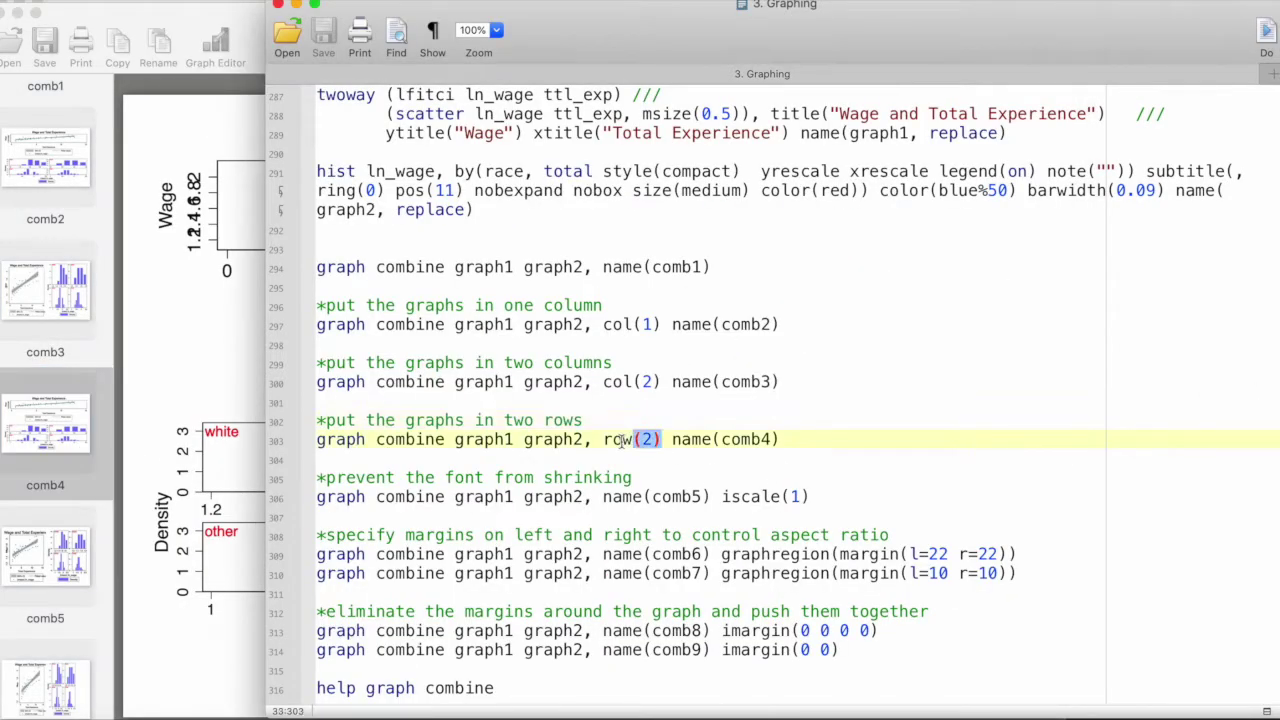
pyautogui.click(634, 381)
pyautogui.click(634, 324)
pyautogui.moveTo(660, 324); pyautogui.dragTo(603, 324)
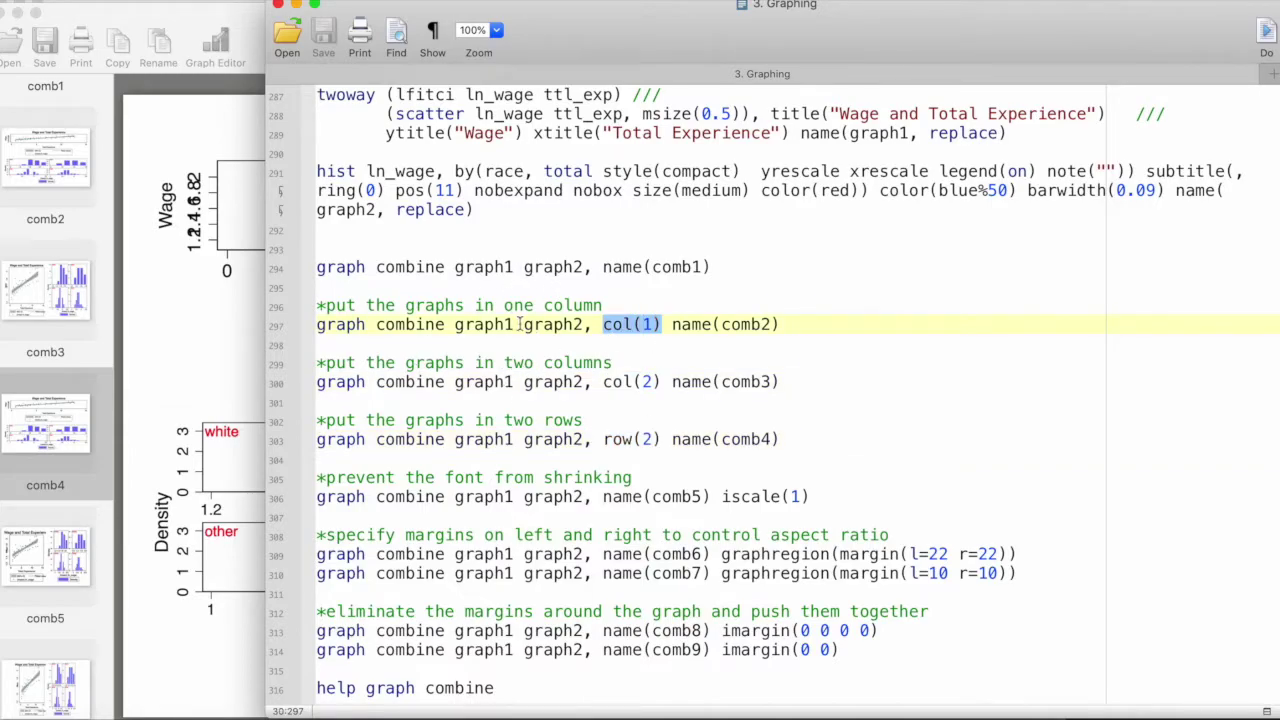
pyautogui.click(207, 437)
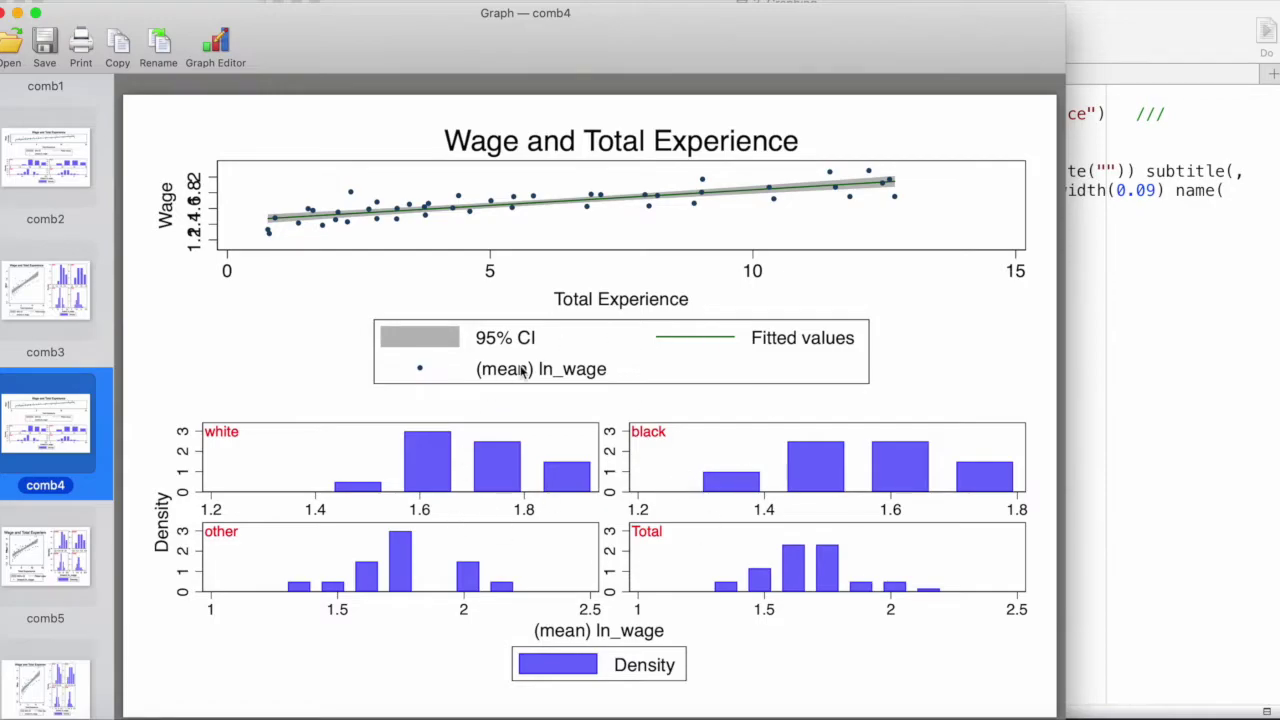
# View graph1 and the graph2 race histograms on their own.
pyautogui.scroll(5, 50, 190)
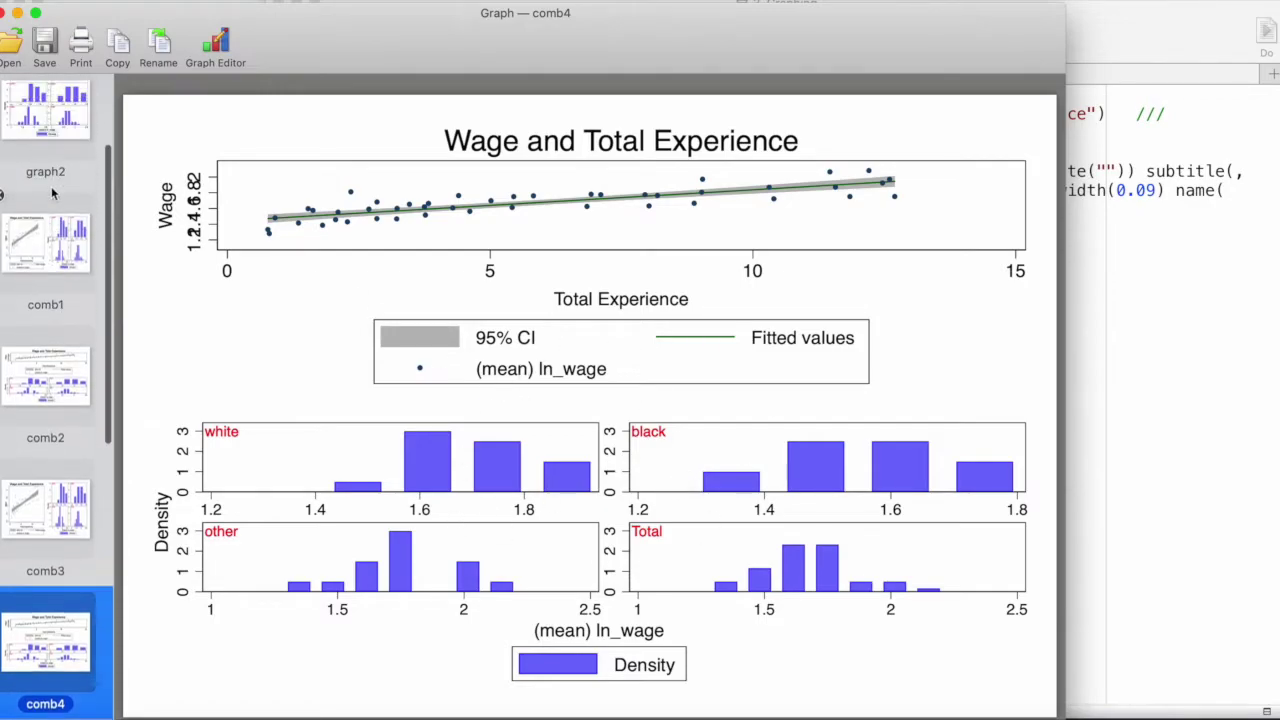
pyautogui.click(52, 150)
pyautogui.click(62, 262)
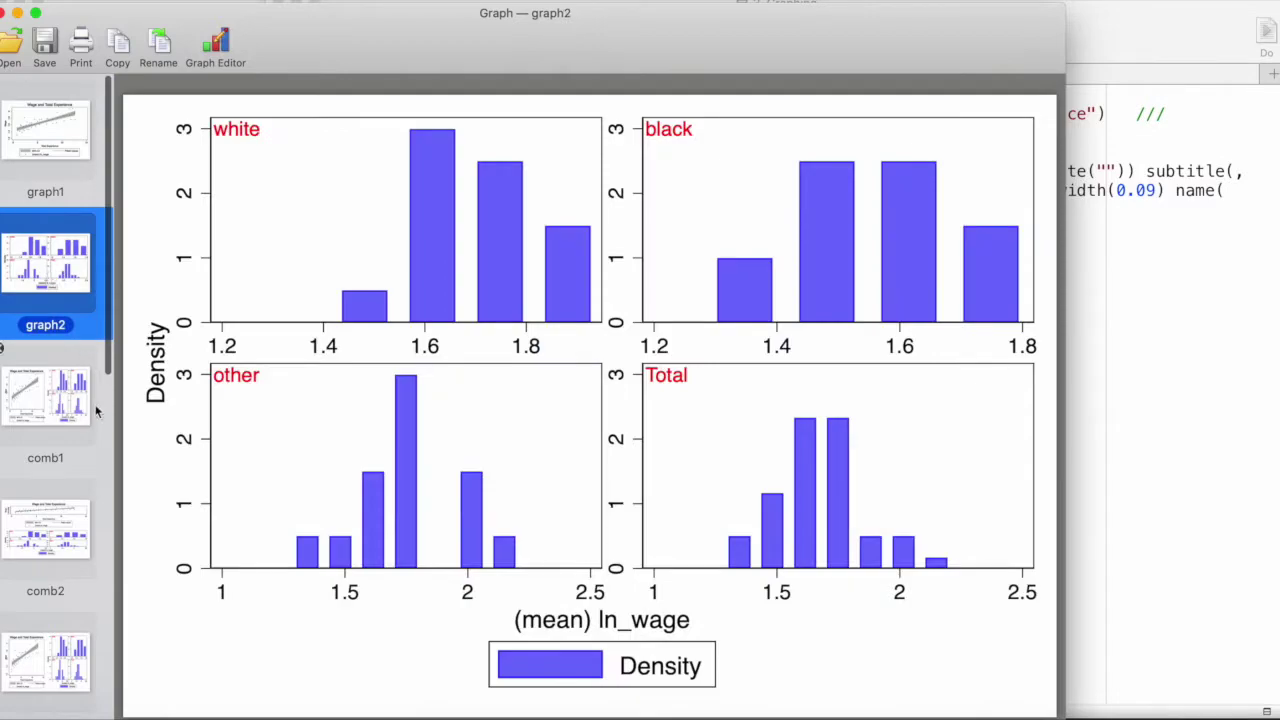
pyautogui.scroll(-5, 99, 413)
# Find the iscale(1) prevent-font-shrinking option and display the comb5 graph.
pyautogui.click(1093, 443)
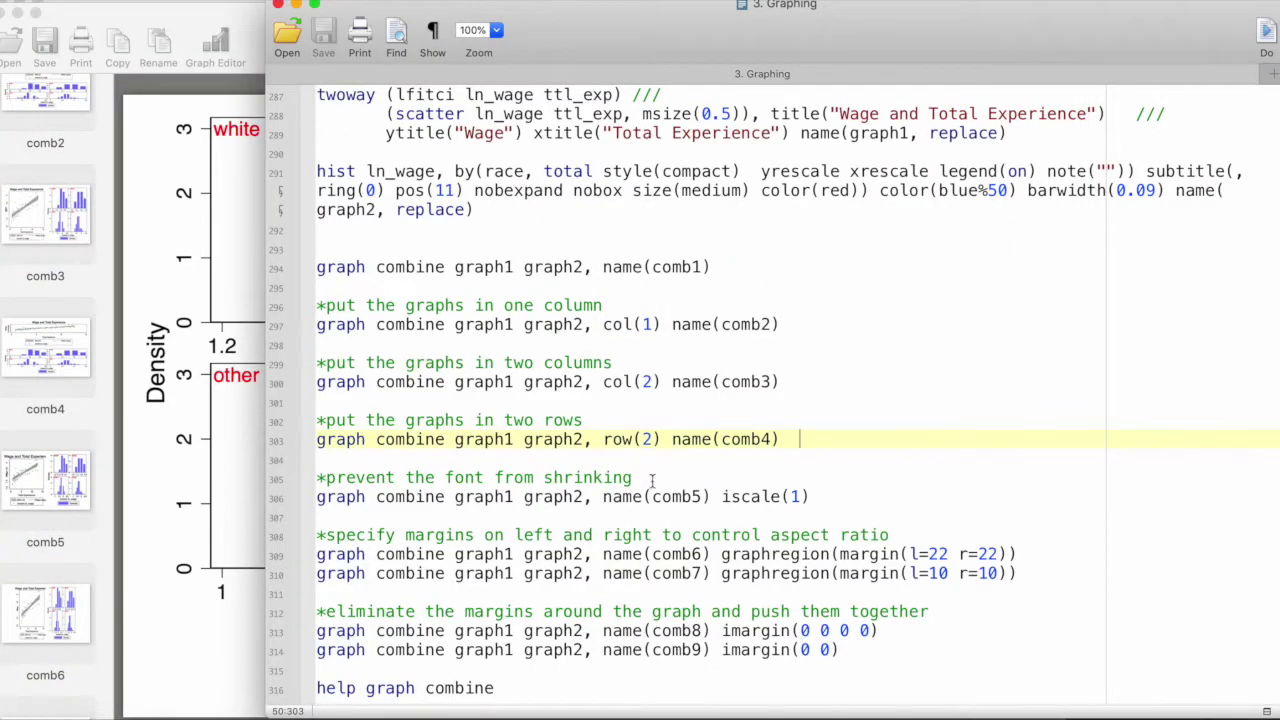
pyautogui.moveTo(816, 496); pyautogui.dragTo(716, 497)
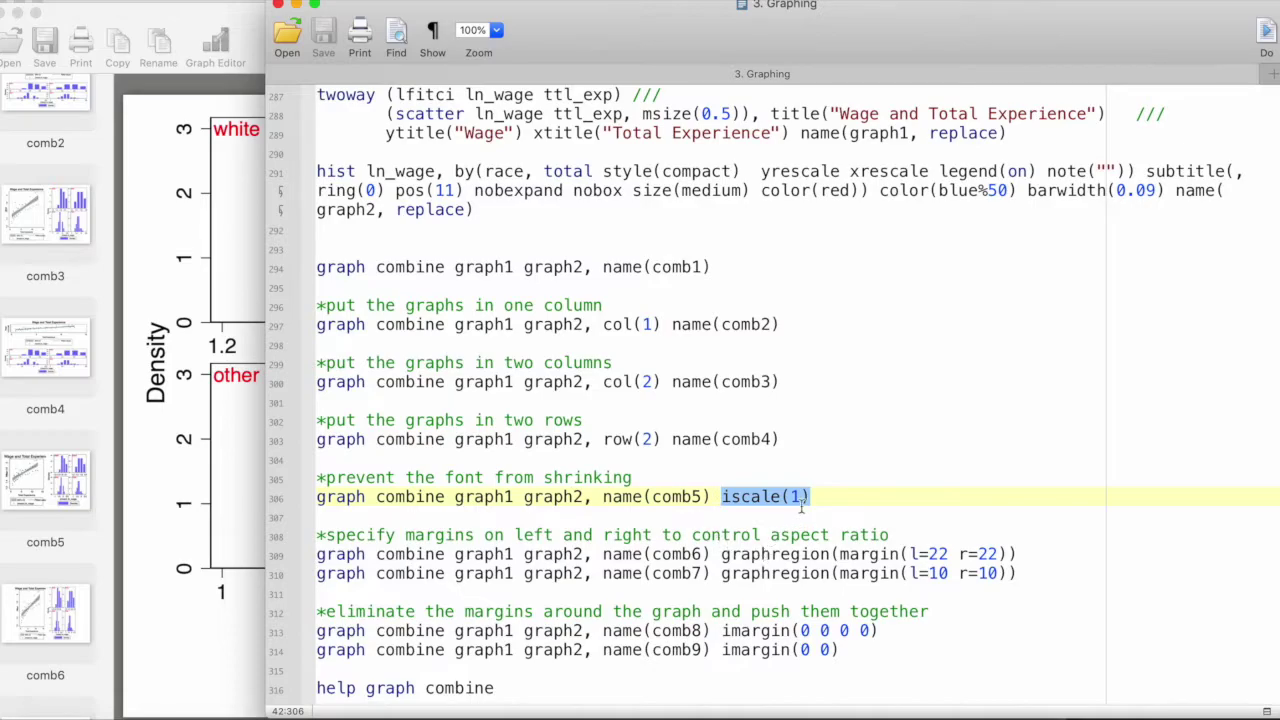
pyautogui.click(801, 510)
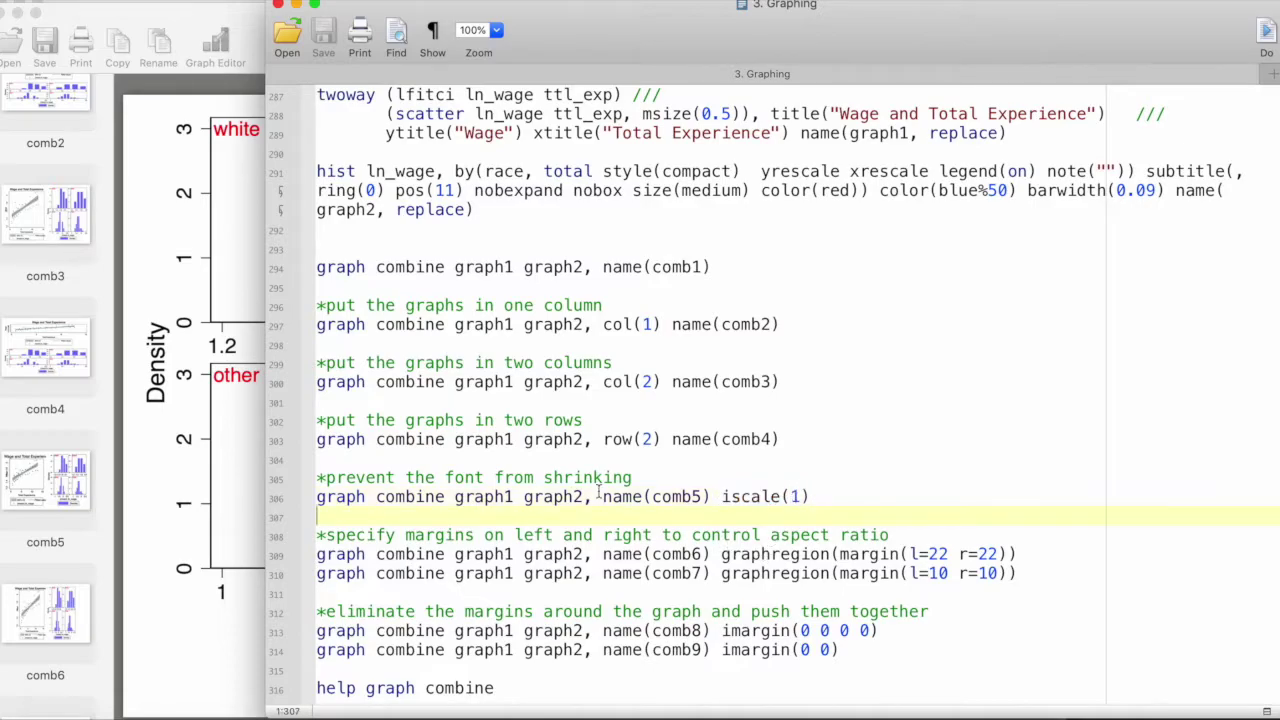
pyautogui.moveTo(367, 478); pyautogui.dragTo(655, 498)
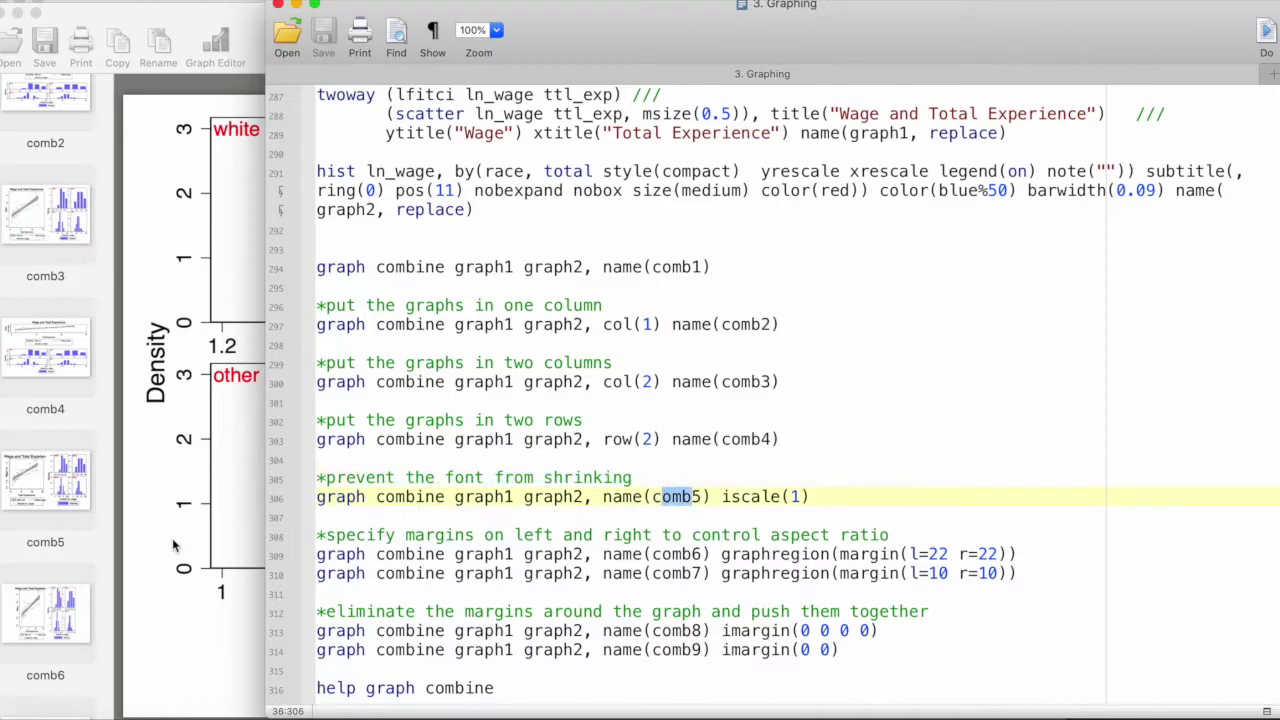
pyautogui.click(172, 545)
pyautogui.click(86, 510)
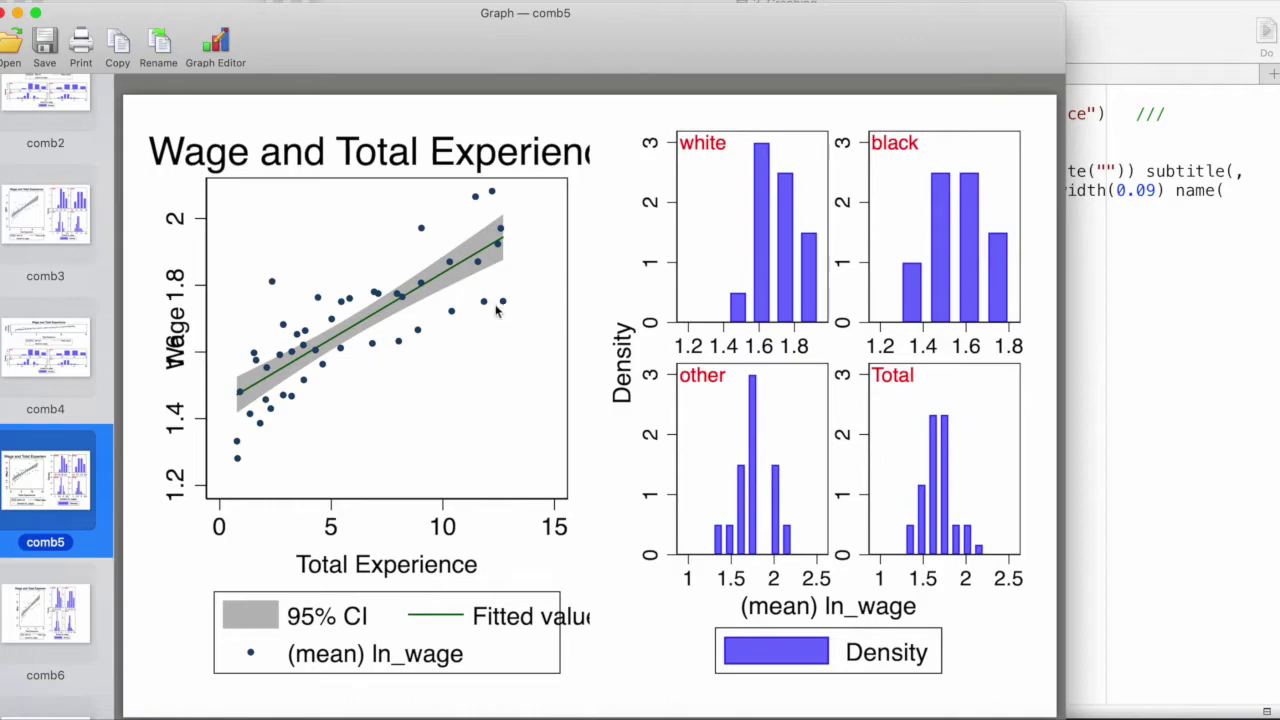
# Return to the do-file and select the next graph combine command line.
pyautogui.click(1087, 497)
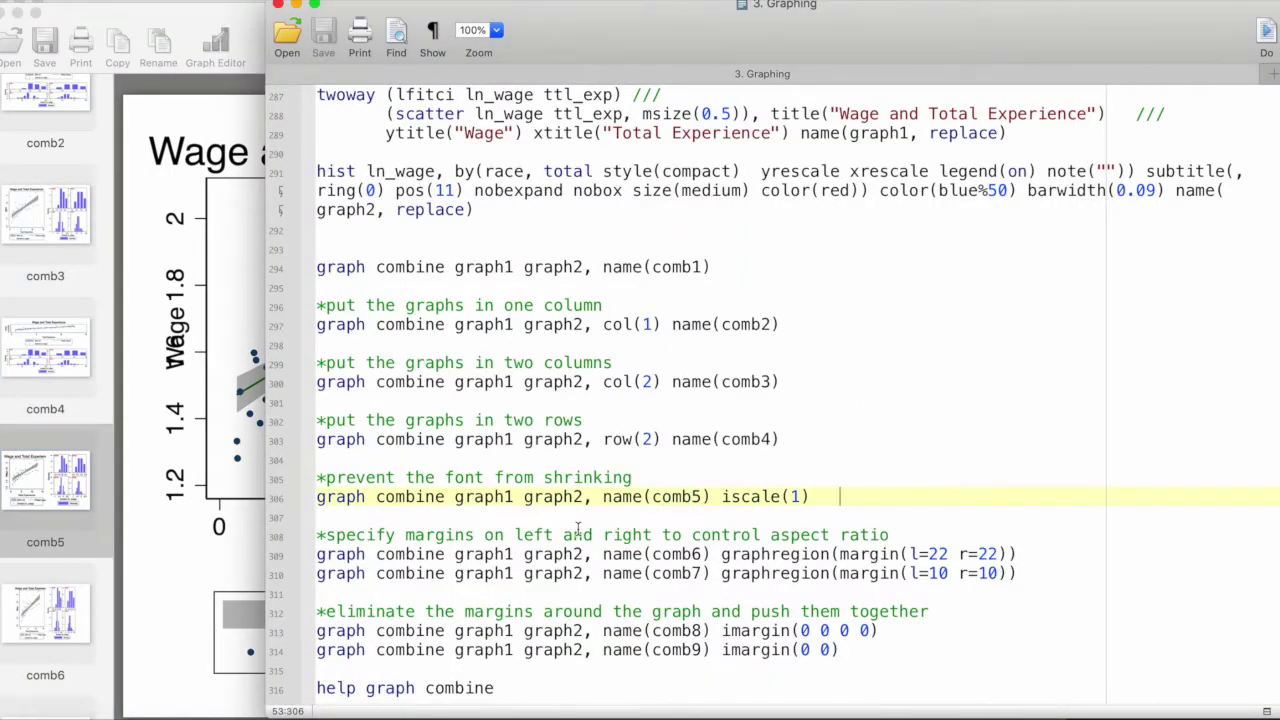
pyautogui.scroll(-5, 577, 528)
pyautogui.moveTo(326, 440); pyautogui.dragTo(918, 441)
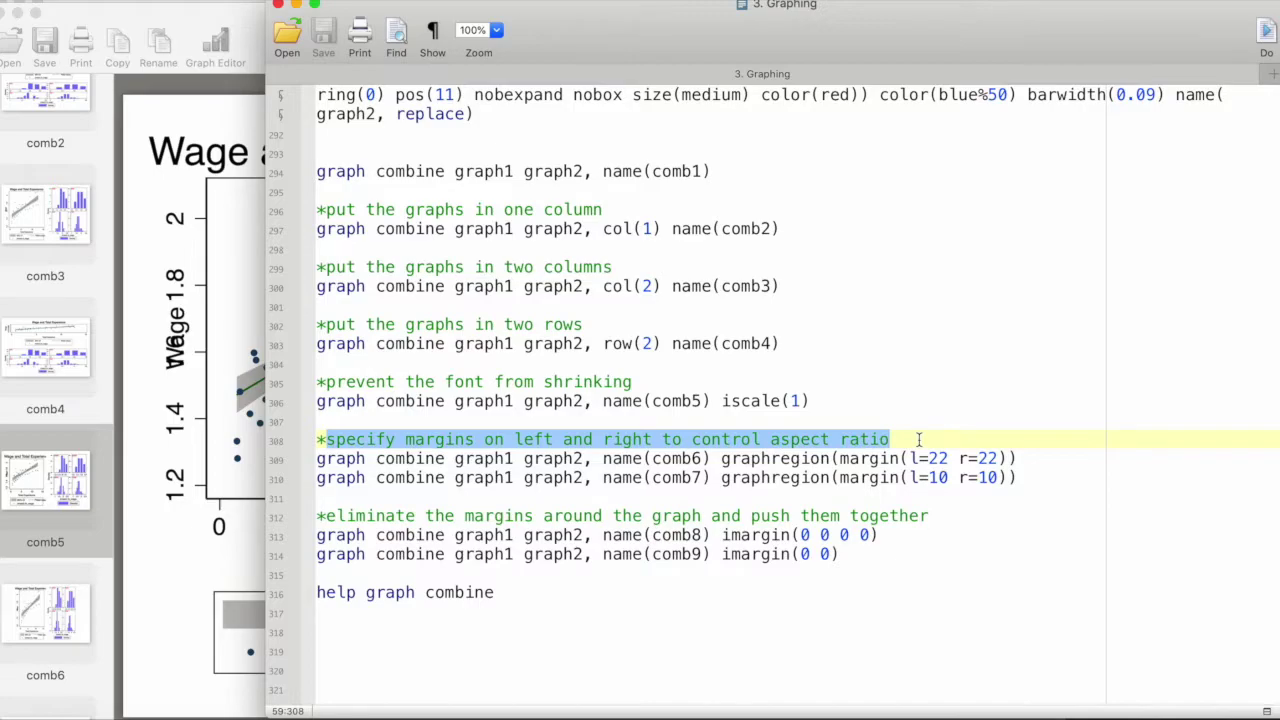
# Examine comb6's graphregion margin with left value 22 and display the comb6 graph.
pyautogui.doubleClick(659, 459)
pyautogui.click(697, 477)
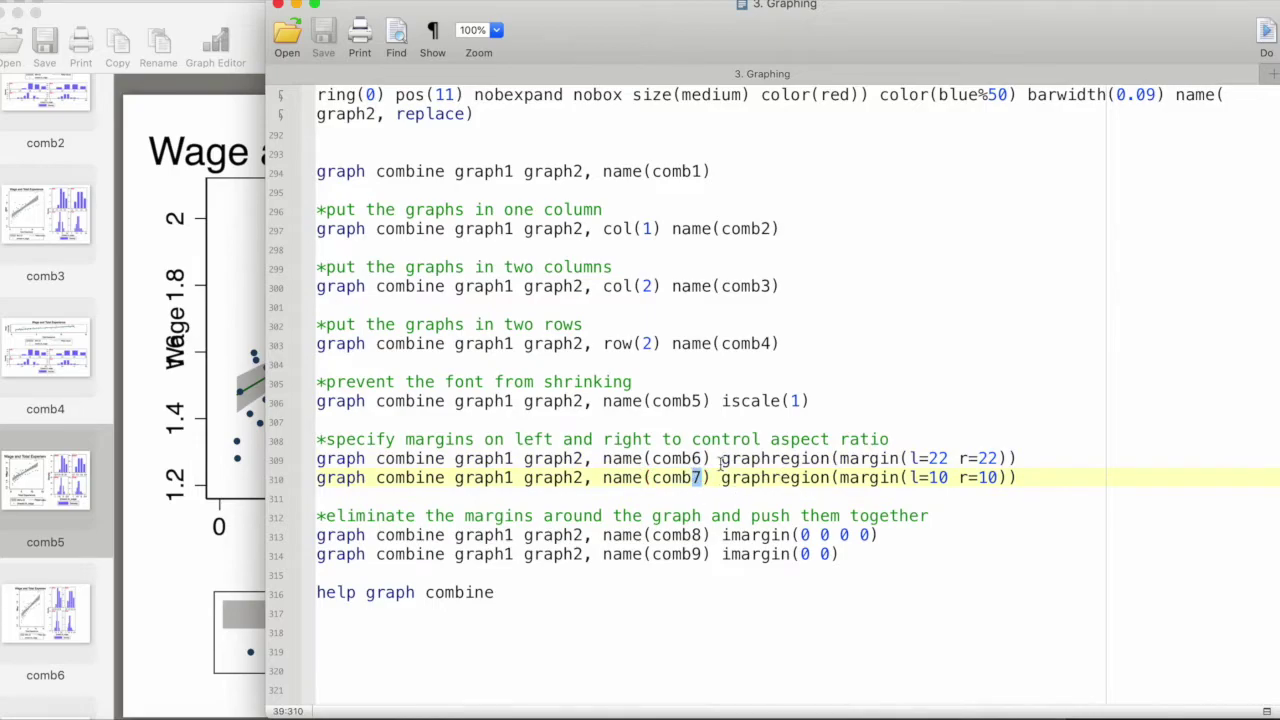
pyautogui.moveTo(721, 459); pyautogui.dragTo(829, 457)
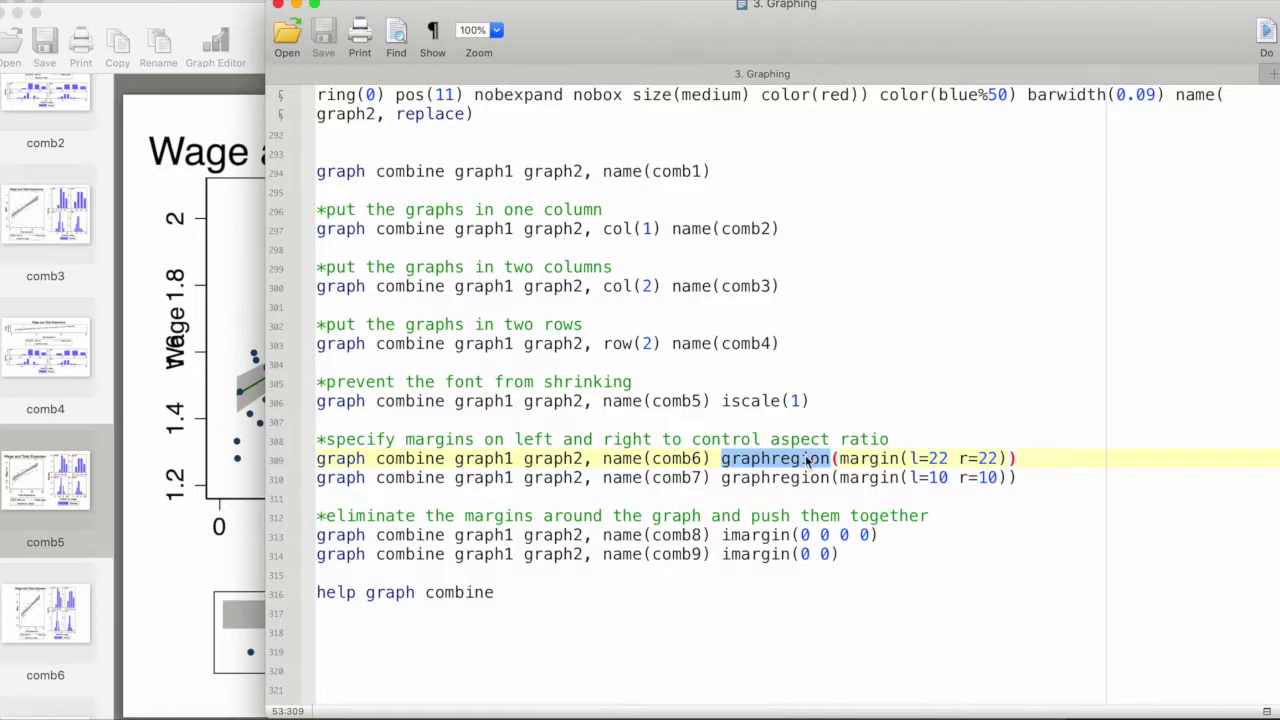
pyautogui.moveTo(841, 459); pyautogui.dragTo(905, 458)
pyautogui.doubleClick(941, 459)
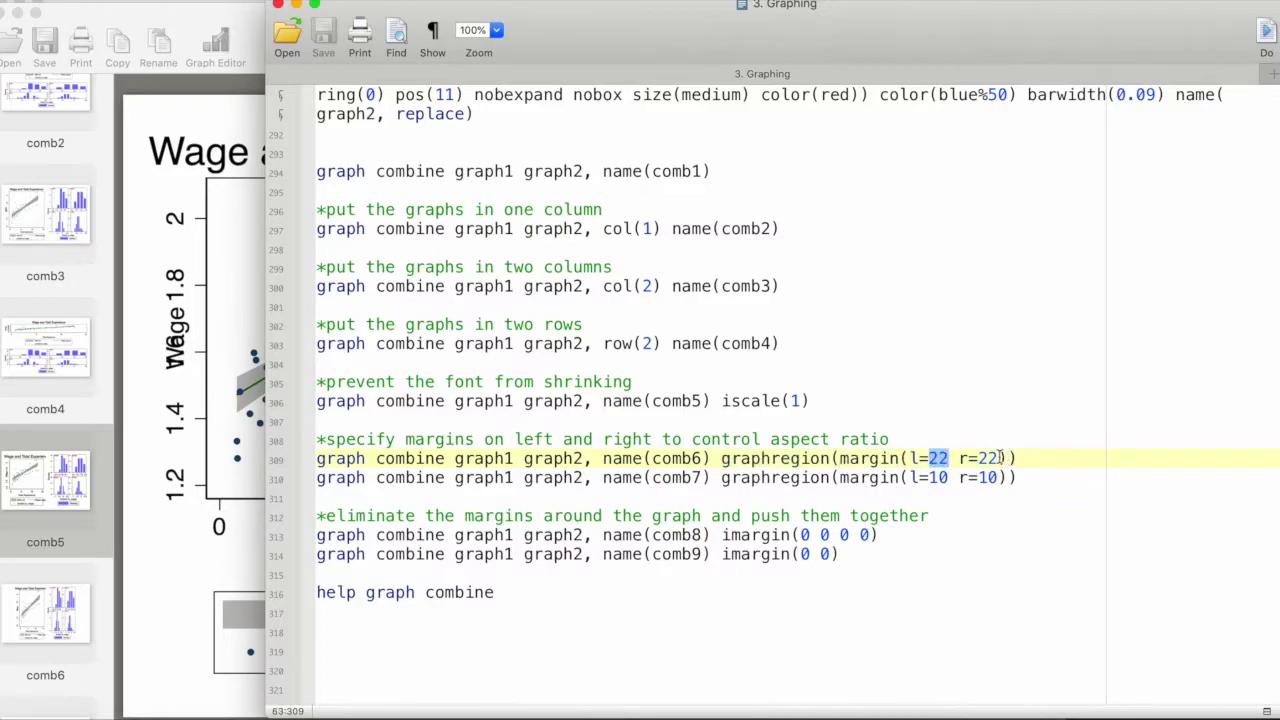
pyautogui.click(52, 615)
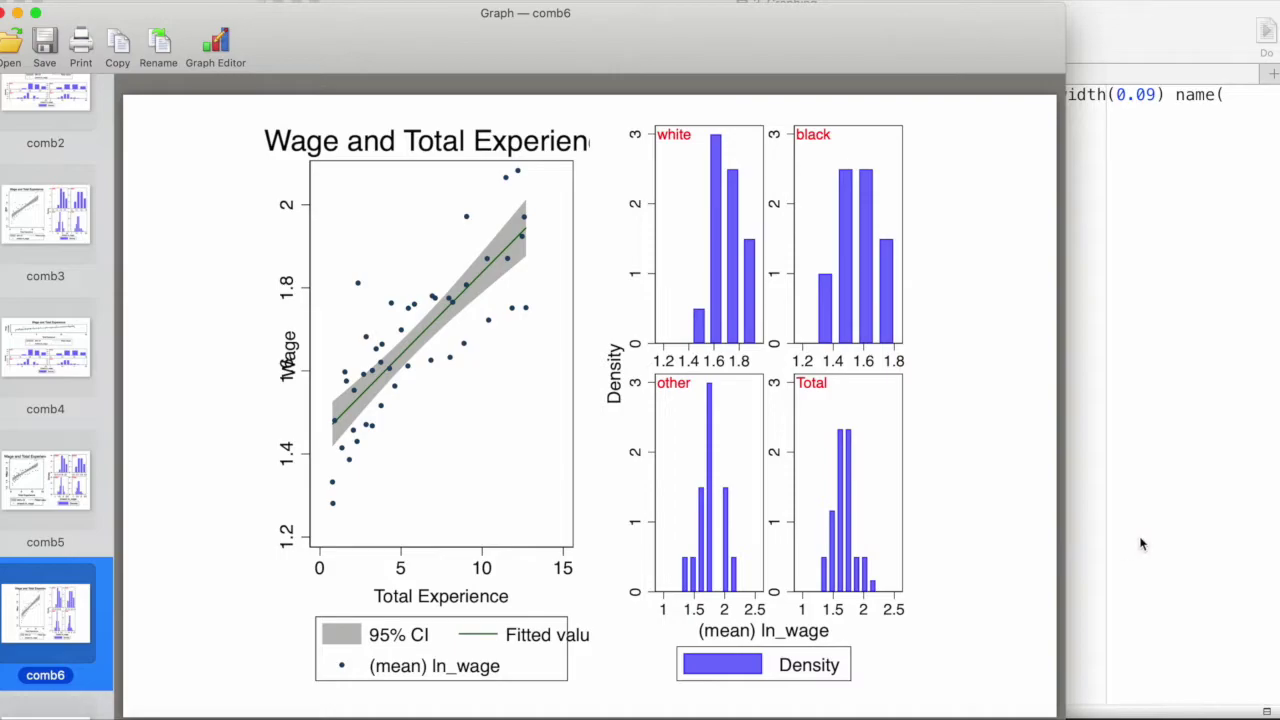
# Run the comb7 command with graphregion margin(l=10 r=10).
pyautogui.click(1120, 464)
pyautogui.moveTo(1008, 477); pyautogui.dragTo(838, 478)
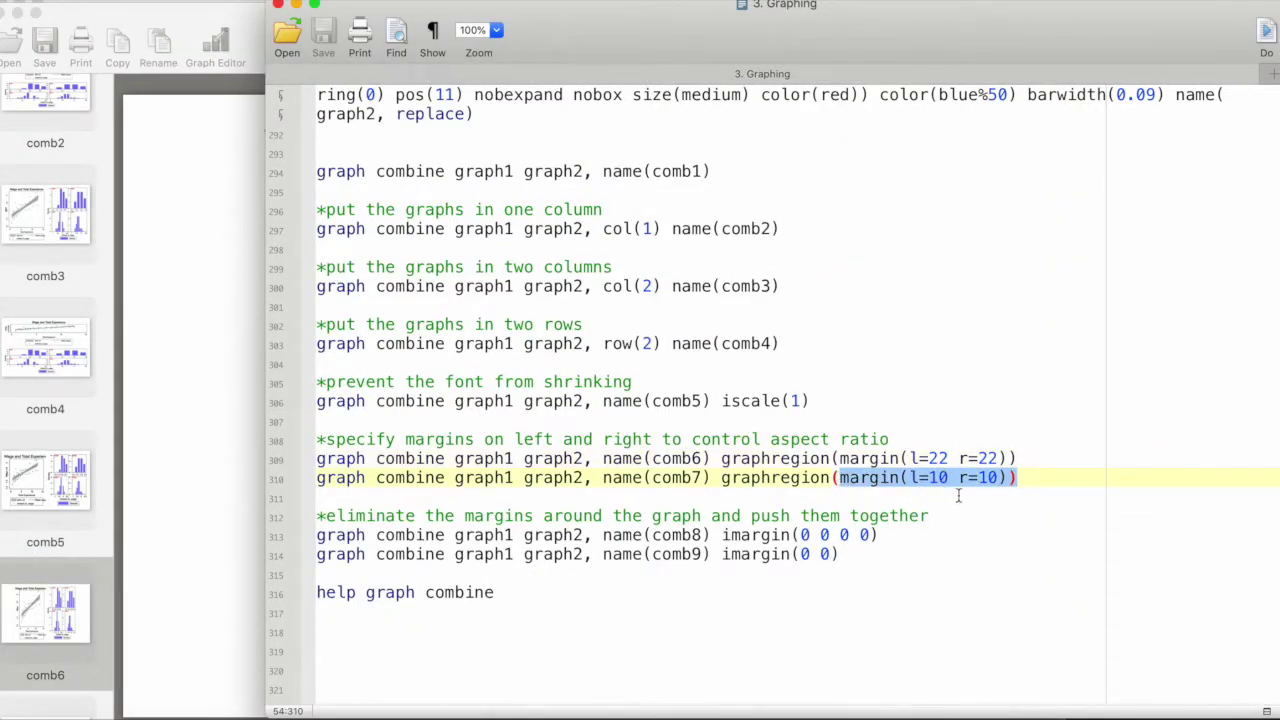
pyautogui.press('super+shift+d')
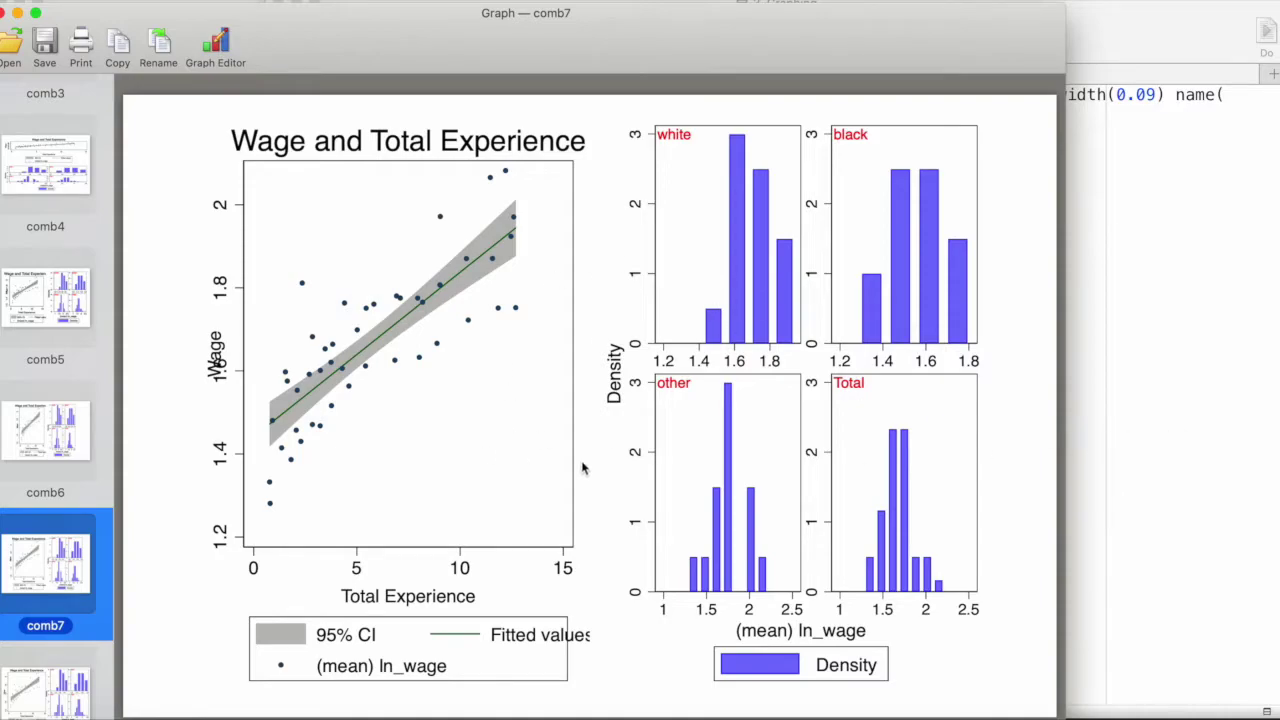
# Read the comment about eliminating margins and view comb7 again.
pyautogui.click(1129, 423)
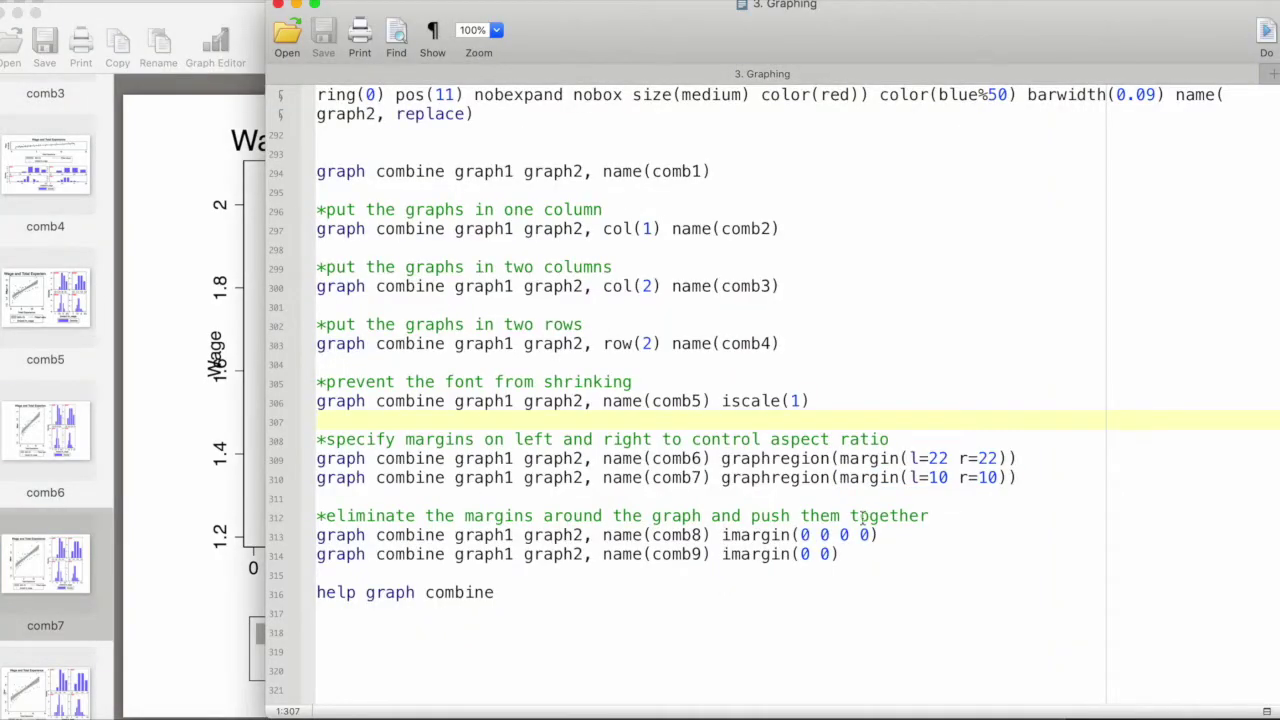
pyautogui.moveTo(322, 516); pyautogui.dragTo(726, 516)
pyautogui.click(792, 516)
pyautogui.click(930, 515)
pyautogui.click(223, 484)
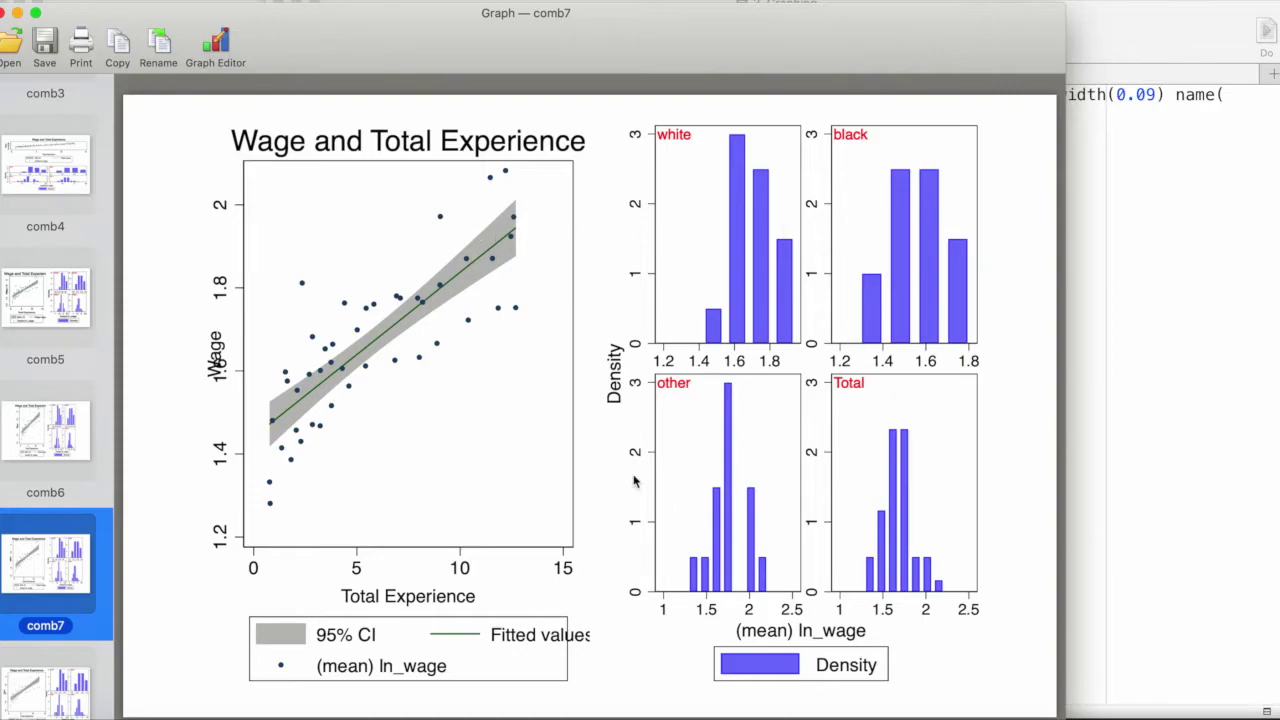
# Build comb8 by running the margins comment and the imargin(0 0 0 0) command.
pyautogui.click(1124, 456)
pyautogui.moveTo(878, 535); pyautogui.dragTo(330, 535)
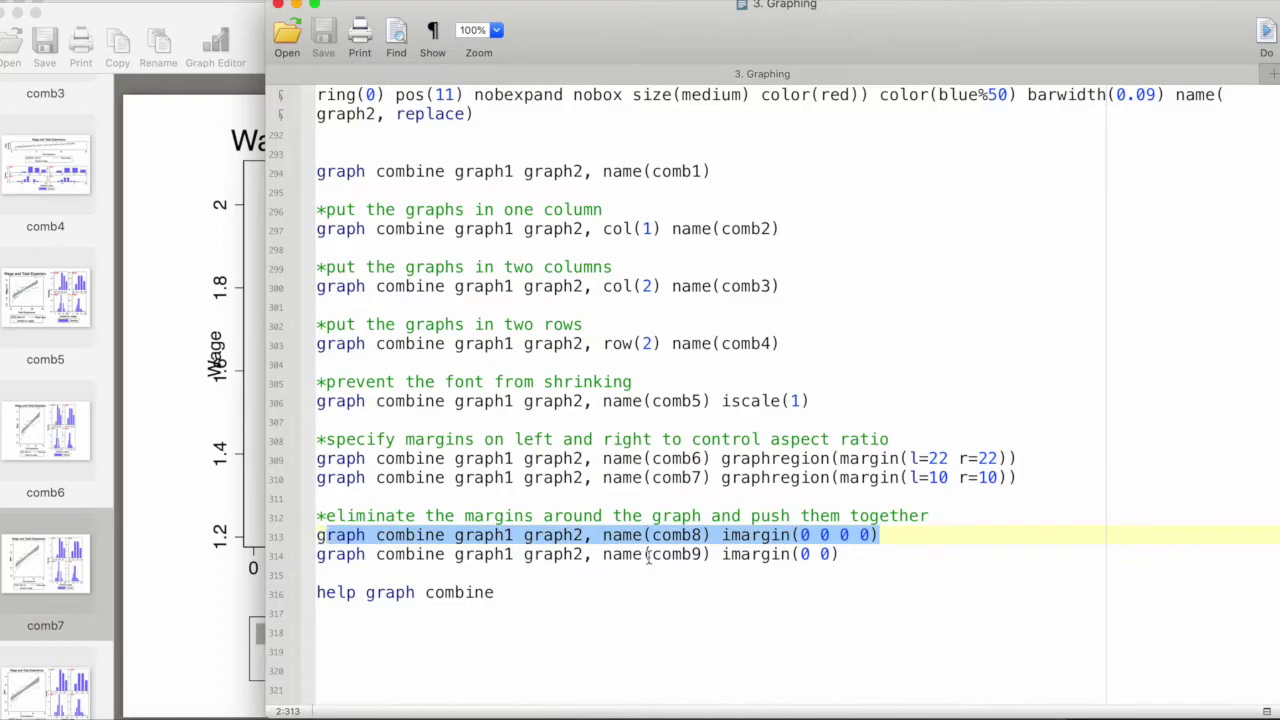
pyautogui.click(722, 535)
pyautogui.moveTo(722, 535); pyautogui.dragTo(790, 535)
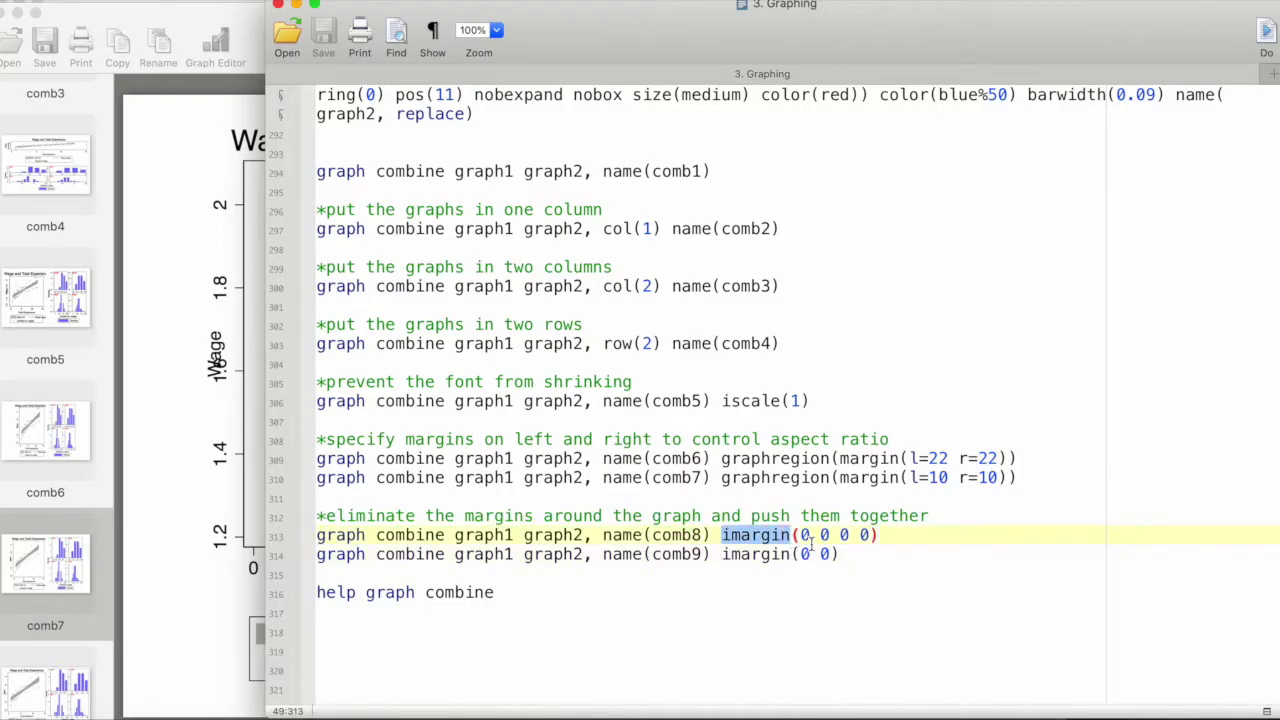
pyautogui.click(803, 535)
pyautogui.click(865, 535)
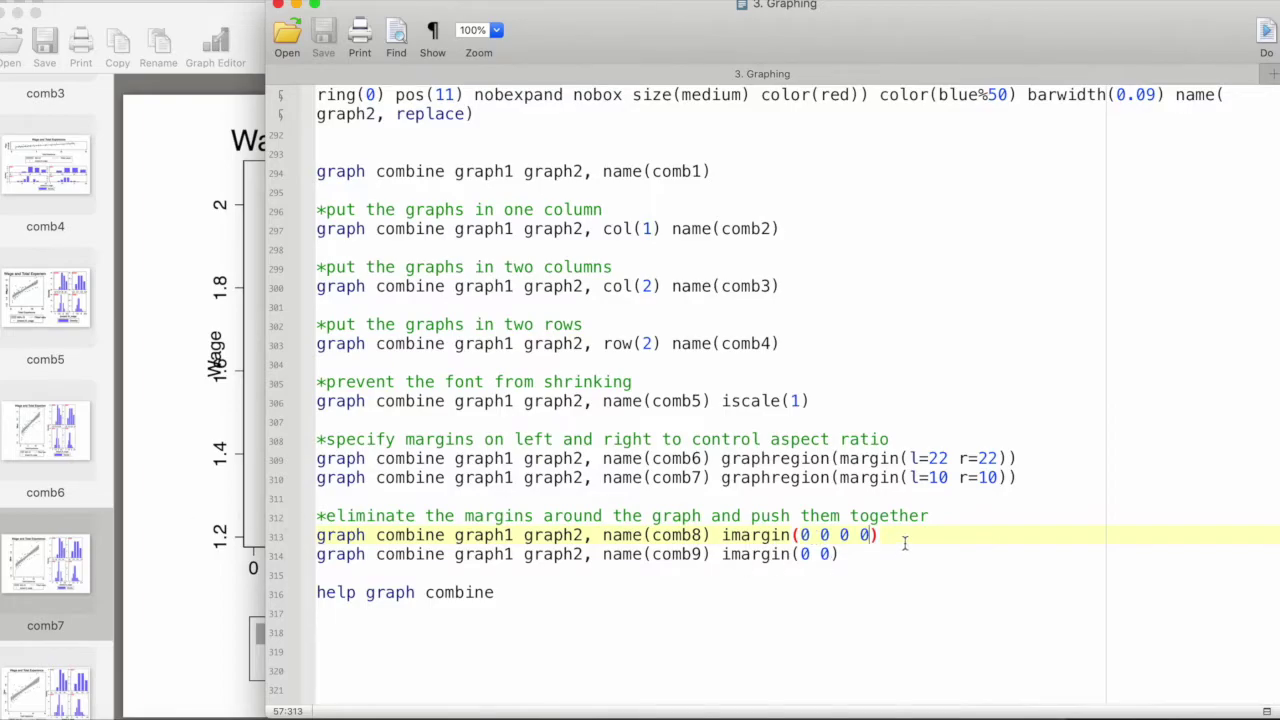
pyautogui.moveTo(905, 540); pyautogui.dragTo(327, 516)
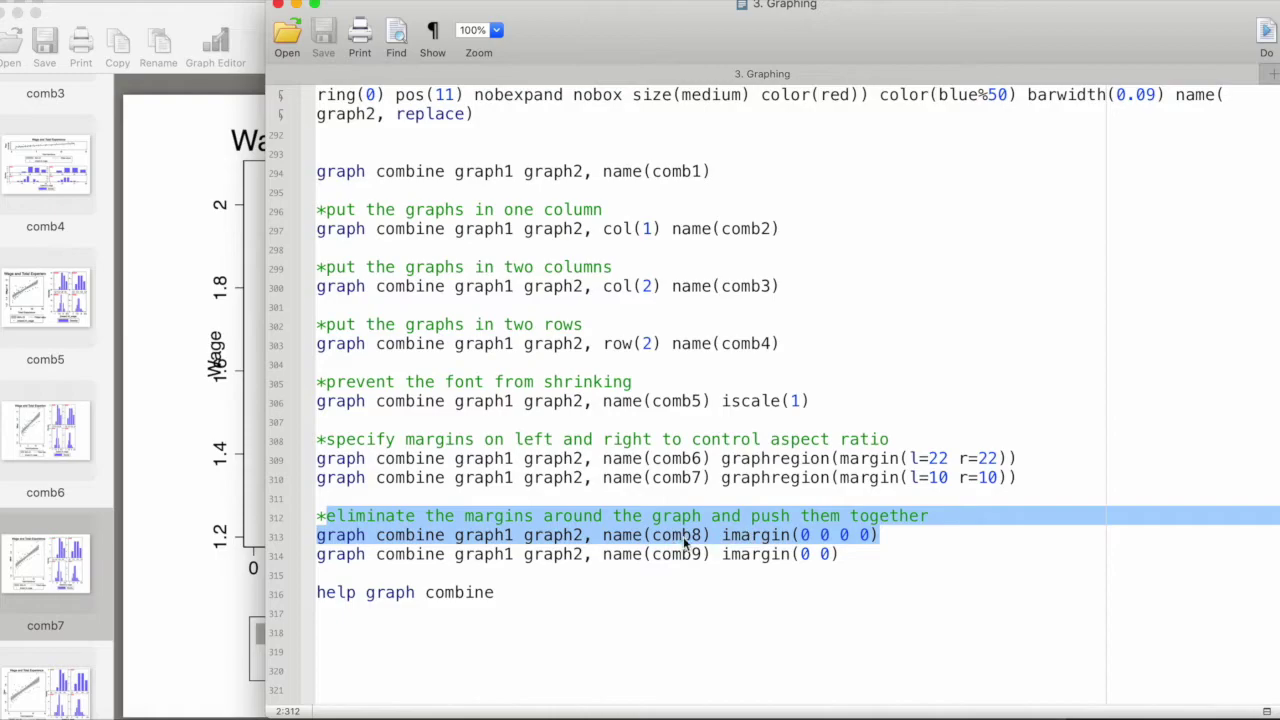
pyautogui.press('super+shift+d')
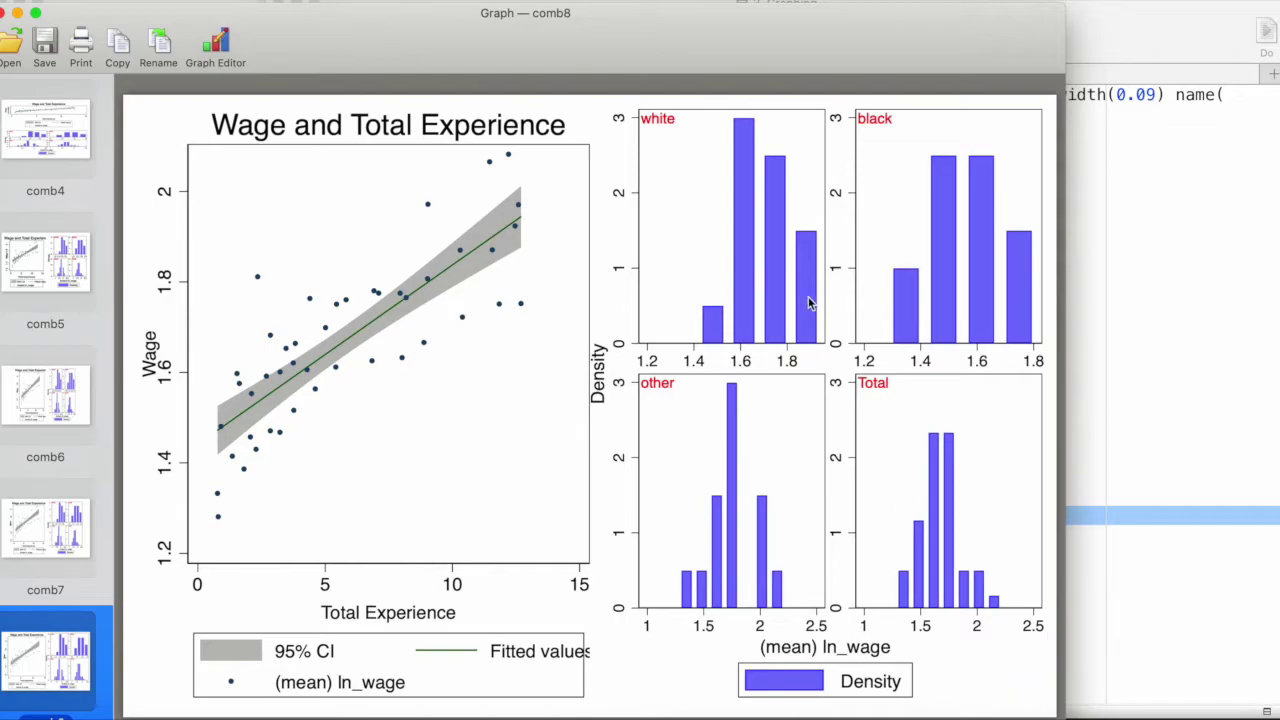
# Compare comb8's imargin option with the l=22 r=22 margin, then view comb8.
pyautogui.click(1168, 585)
pyautogui.moveTo(722, 460); pyautogui.dragTo(1118, 464)
pyautogui.click(903, 537)
pyautogui.moveTo(878, 537); pyautogui.dragTo(690, 535)
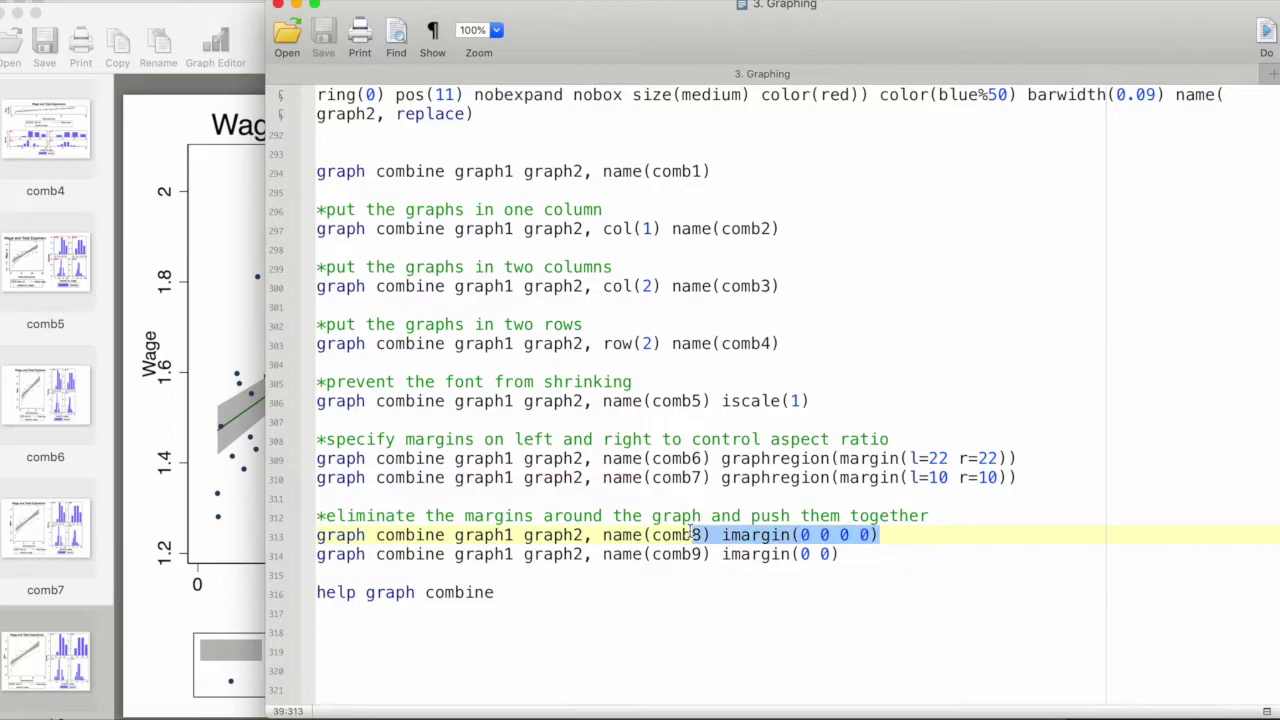
pyautogui.click(232, 474)
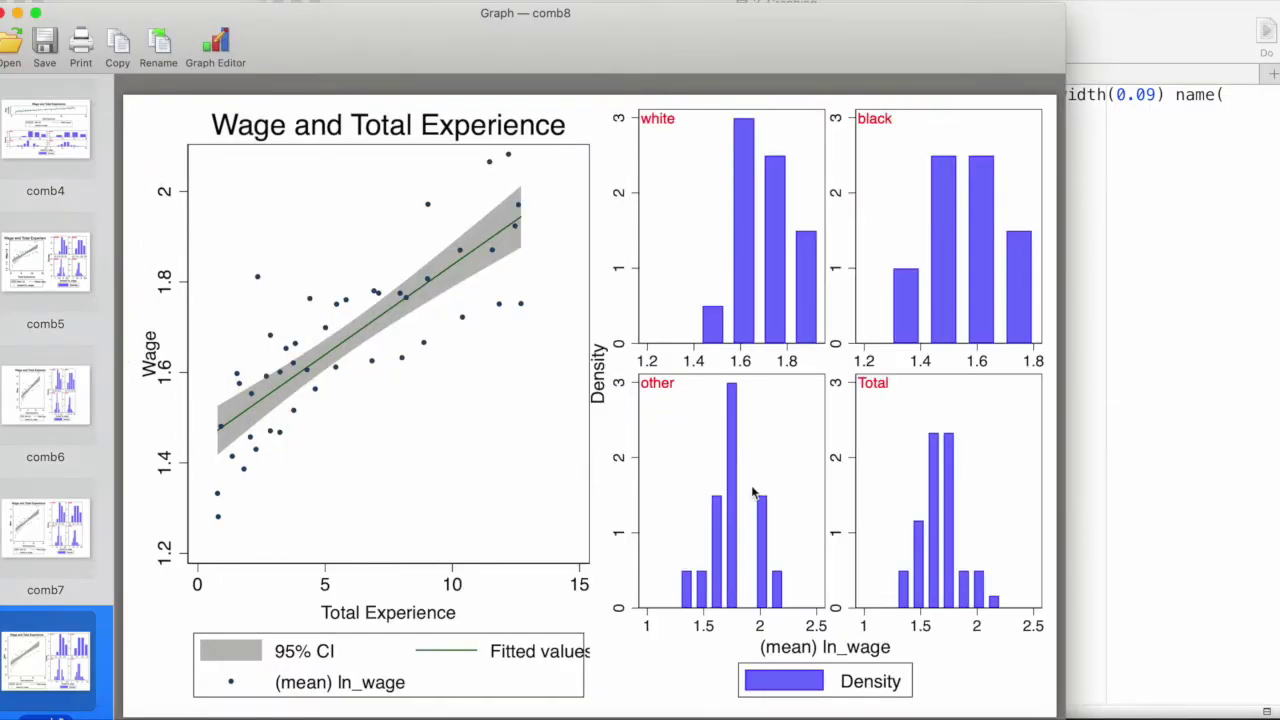
# Build comb9 by running the command on line 314 with imargin(0 0).
pyautogui.click(1098, 476)
pyautogui.moveTo(912, 458); pyautogui.dragTo(1000, 458)
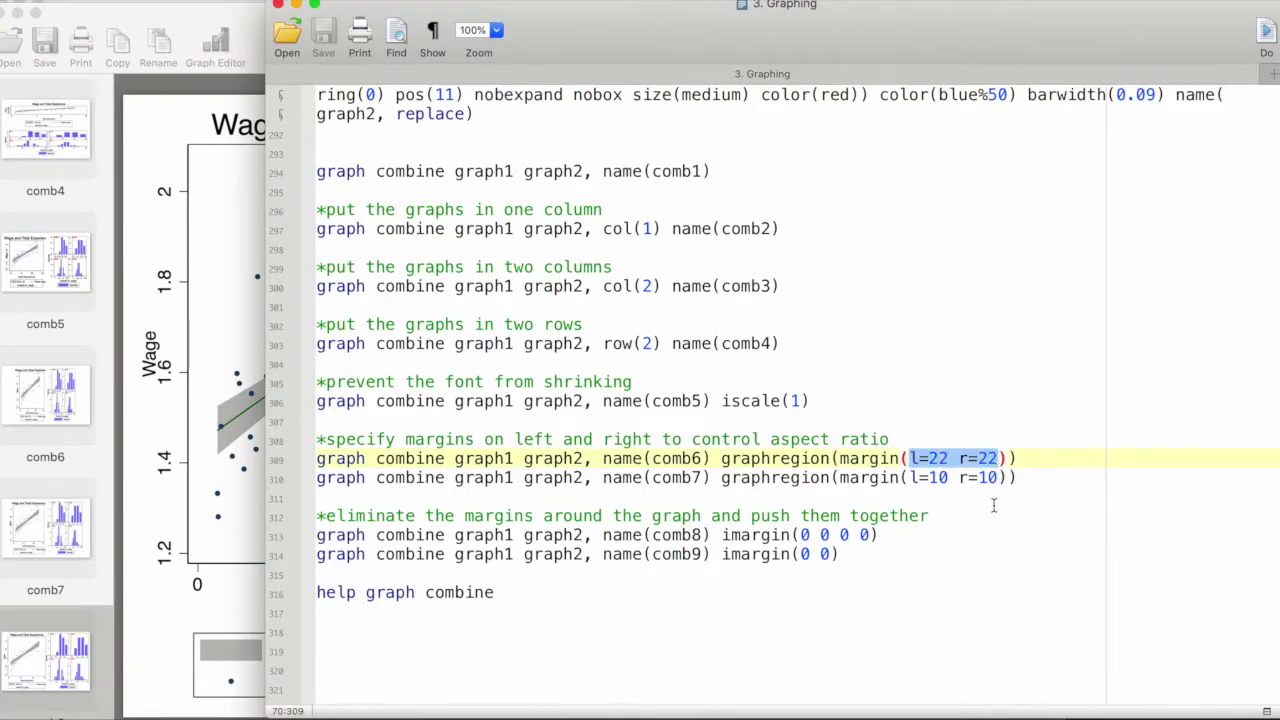
pyautogui.moveTo(862, 562); pyautogui.dragTo(320, 556)
pyautogui.moveTo(731, 554); pyautogui.dragTo(838, 555)
pyautogui.press('super+shift+d')
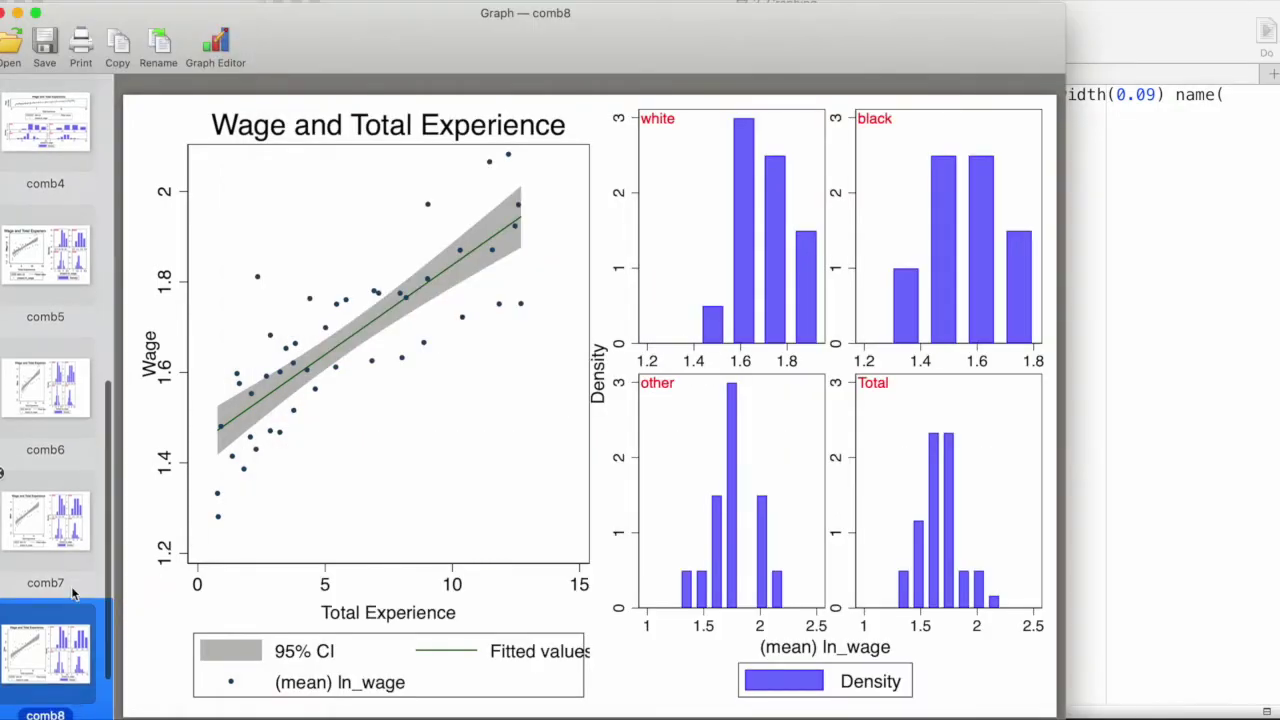
# Switch between comb8 and comb9 twice to compare them, ending on comb9.
pyautogui.click(66, 560)
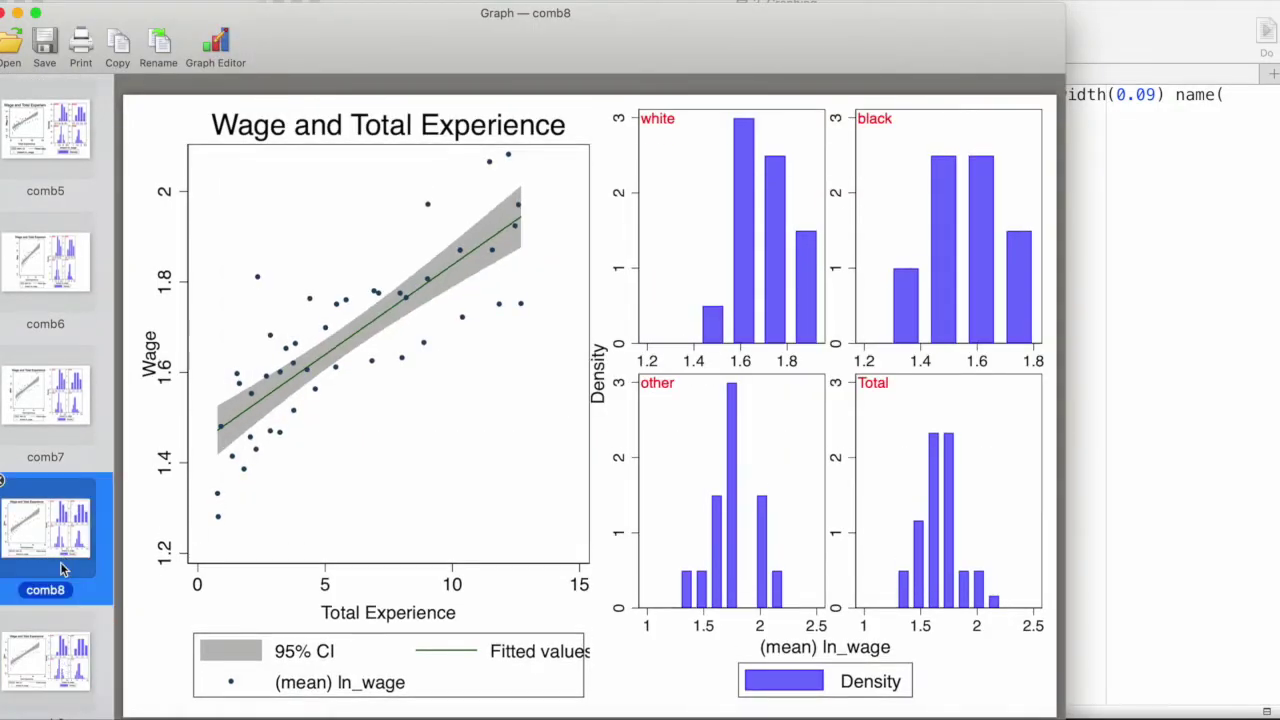
pyautogui.click(50, 660)
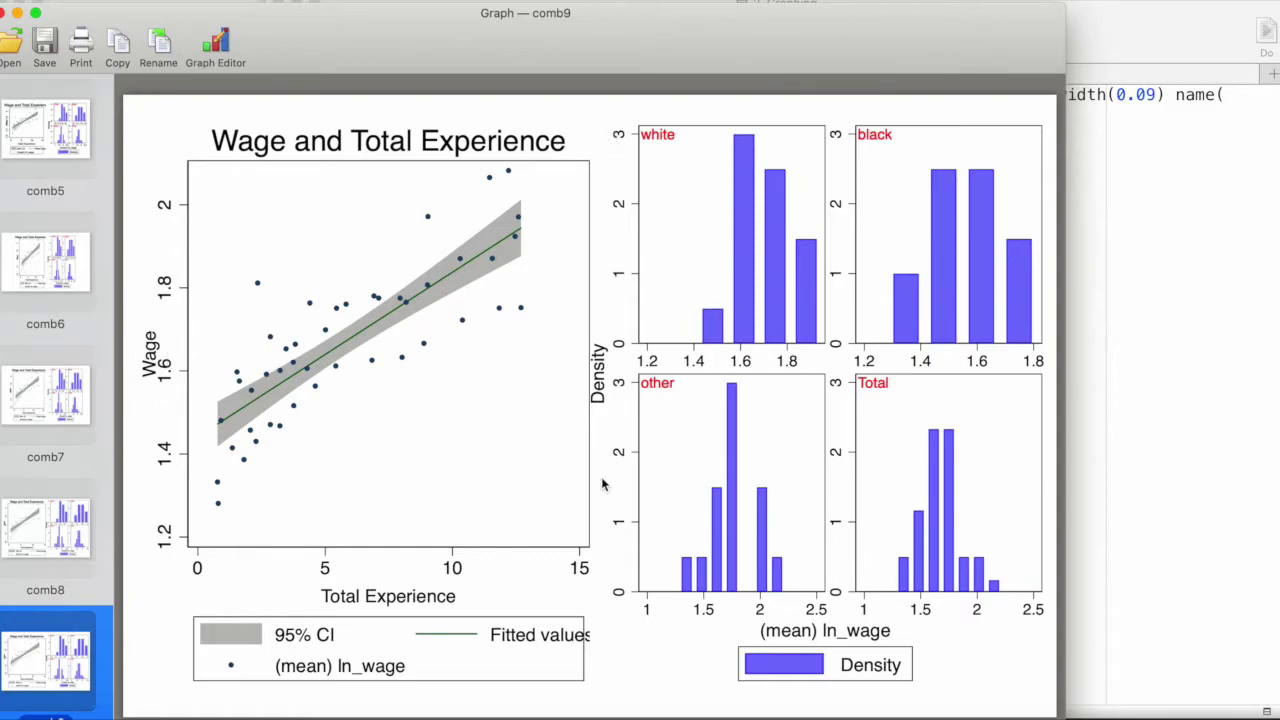
pyautogui.click(27, 537)
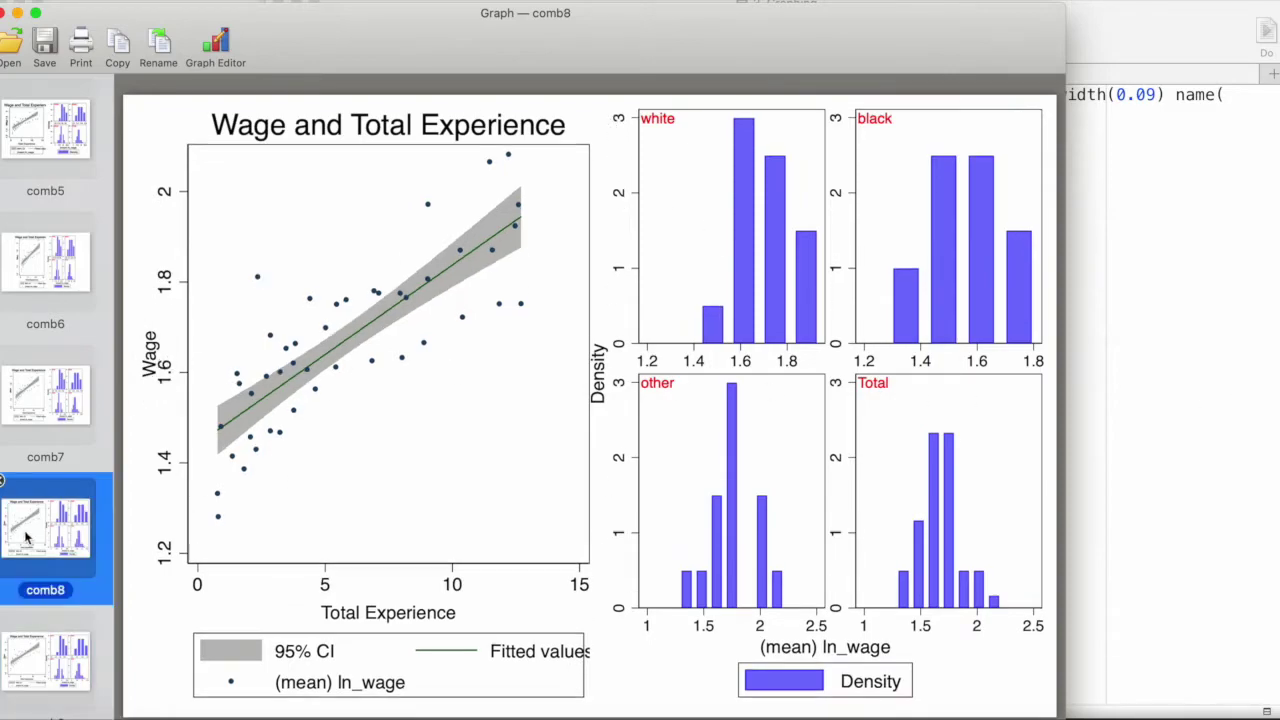
pyautogui.click(70, 655)
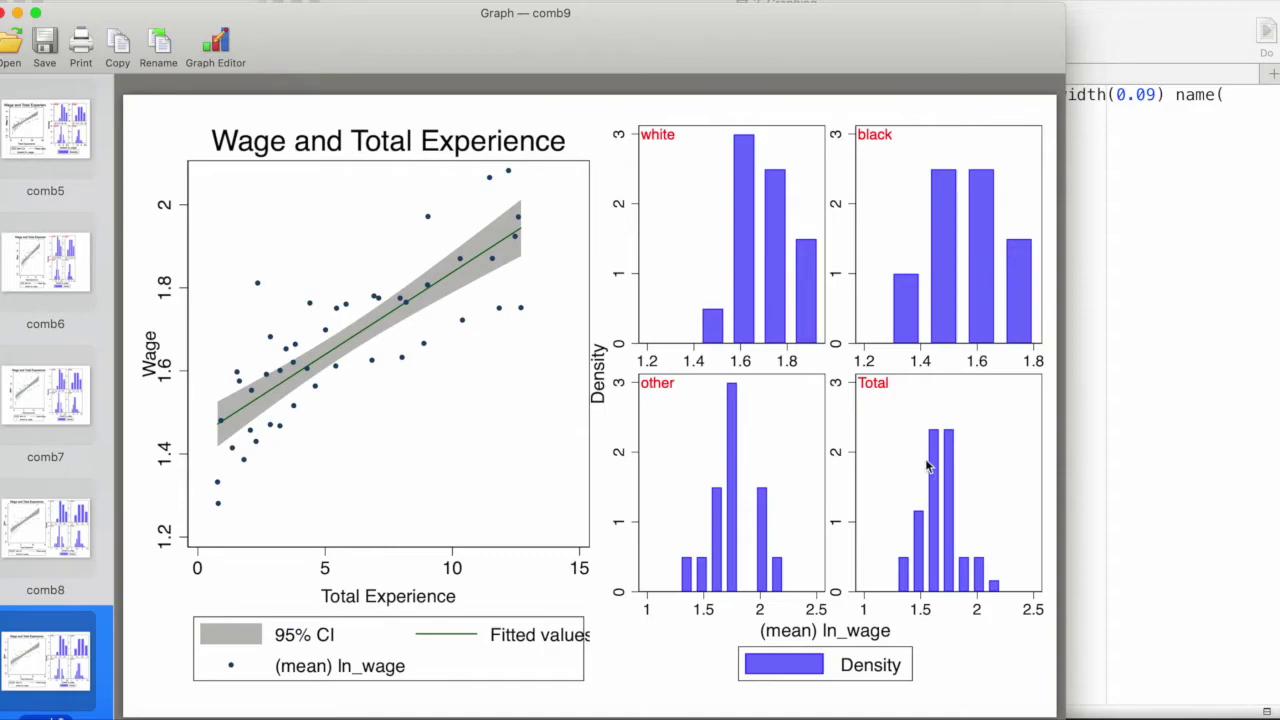
# Run the help graph combine line from the do-file.
pyautogui.click(1150, 459)
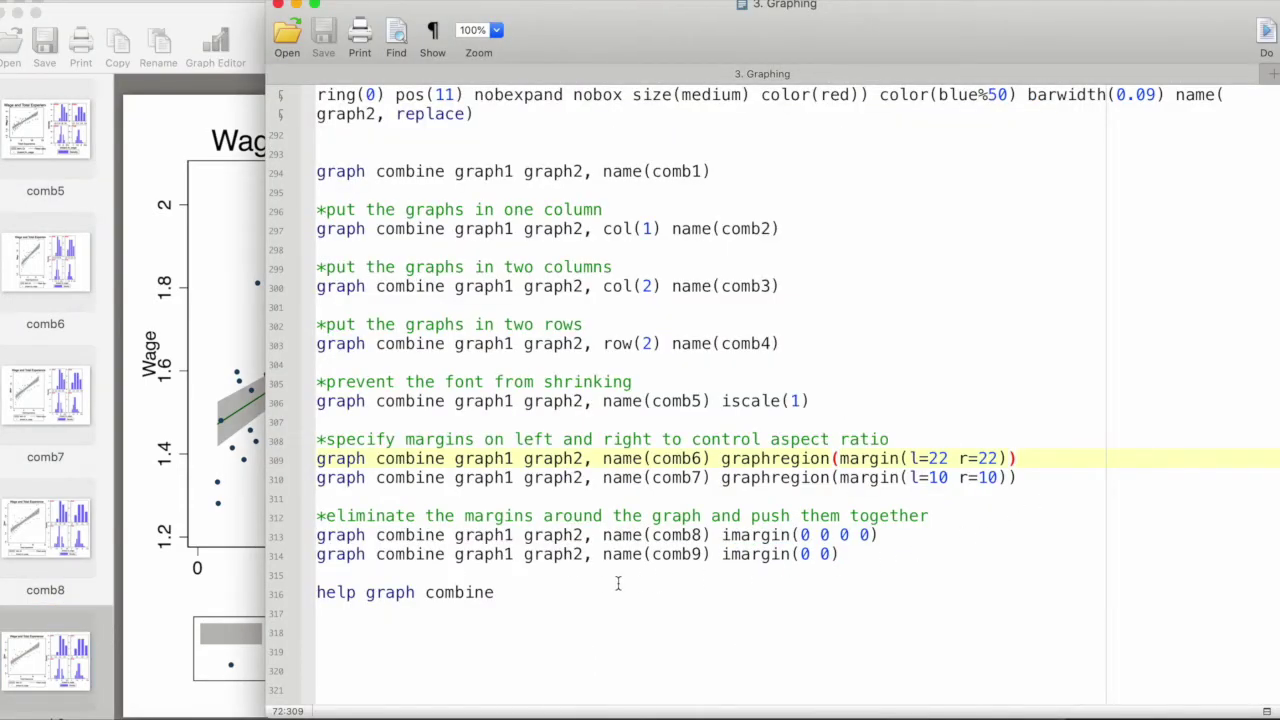
pyautogui.moveTo(554, 600); pyautogui.dragTo(309, 600)
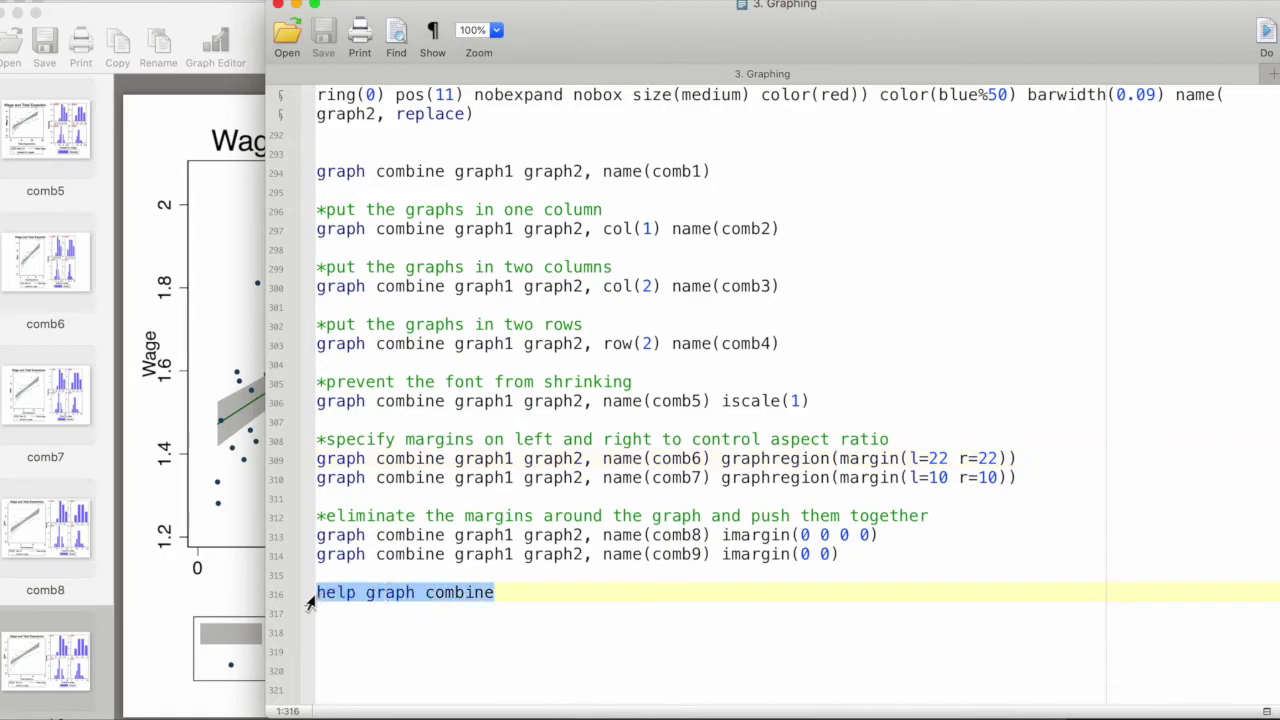
pyautogui.click(1266, 34)
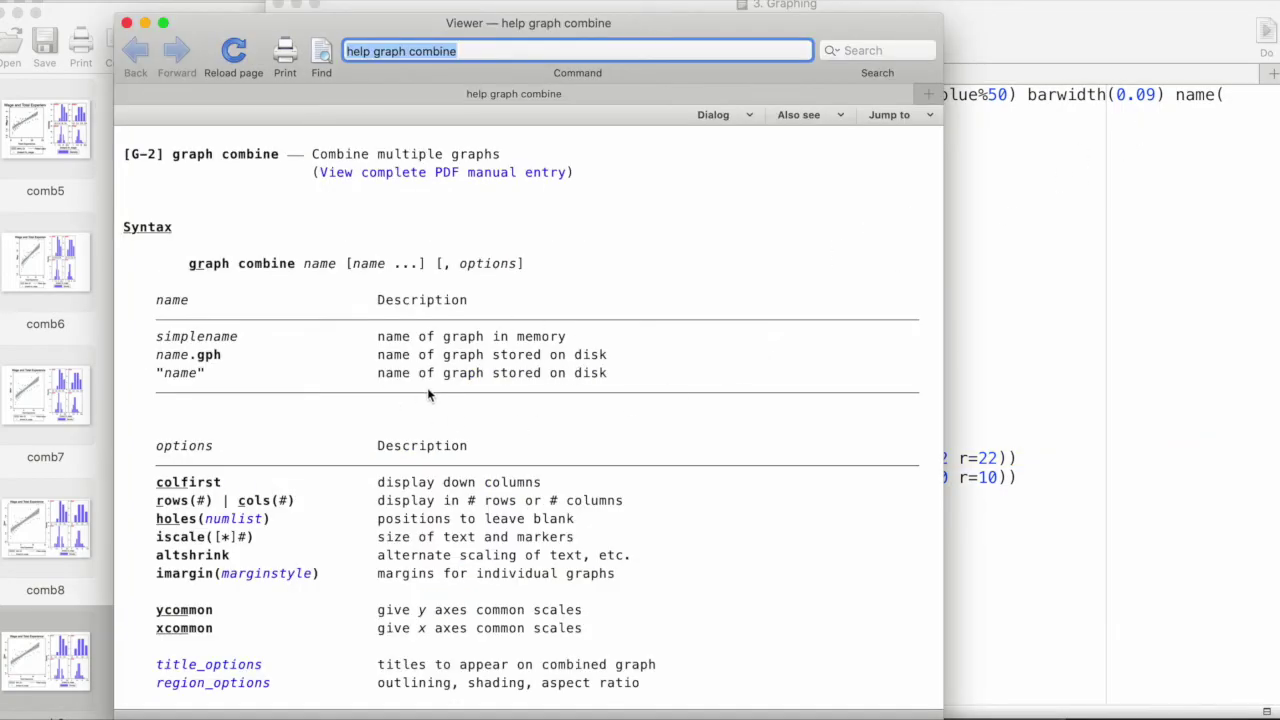
# Read the altshrink, ycommon and xcommon option descriptions, then close the help Viewer.
pyautogui.scroll(-2, 357, 457)
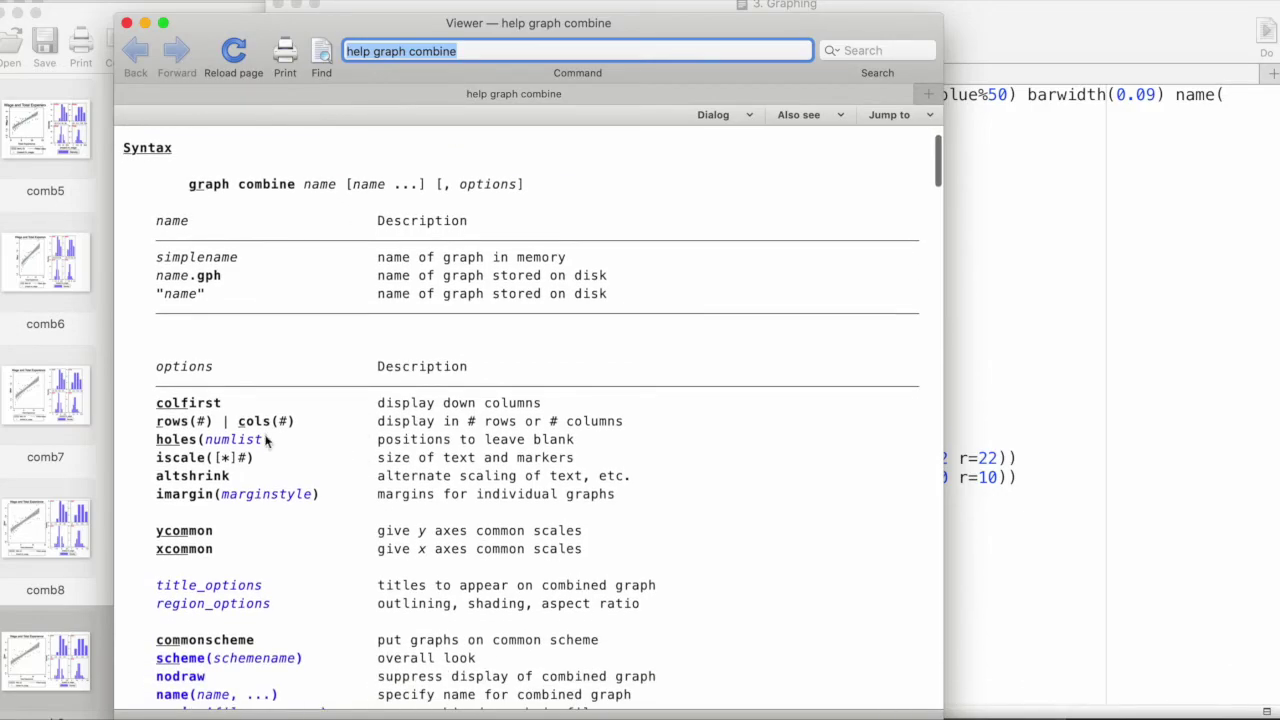
pyautogui.click(162, 462)
pyautogui.moveTo(166, 480); pyautogui.dragTo(605, 483)
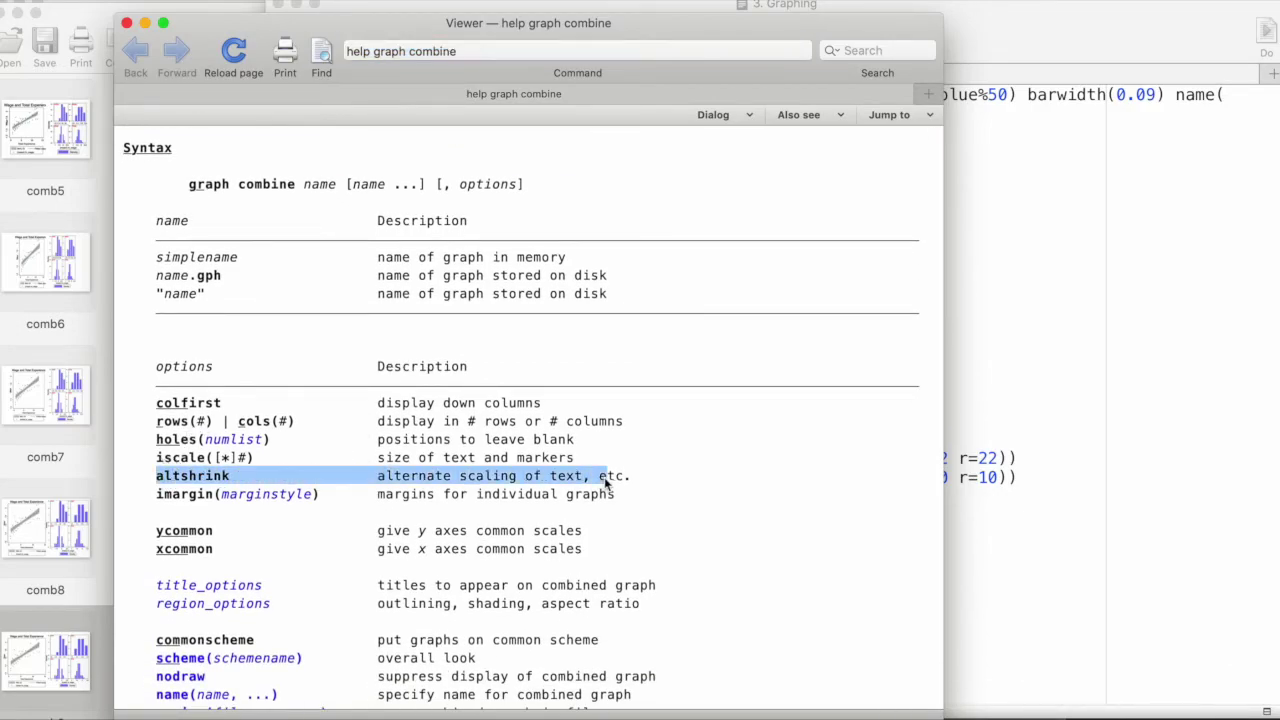
pyautogui.moveTo(378, 532)
pyautogui.mouseDown()
pyautogui.moveTo(564, 541)
pyautogui.moveTo(385, 549)
pyautogui.mouseUp()
pyautogui.scroll(-3, 405, 515)
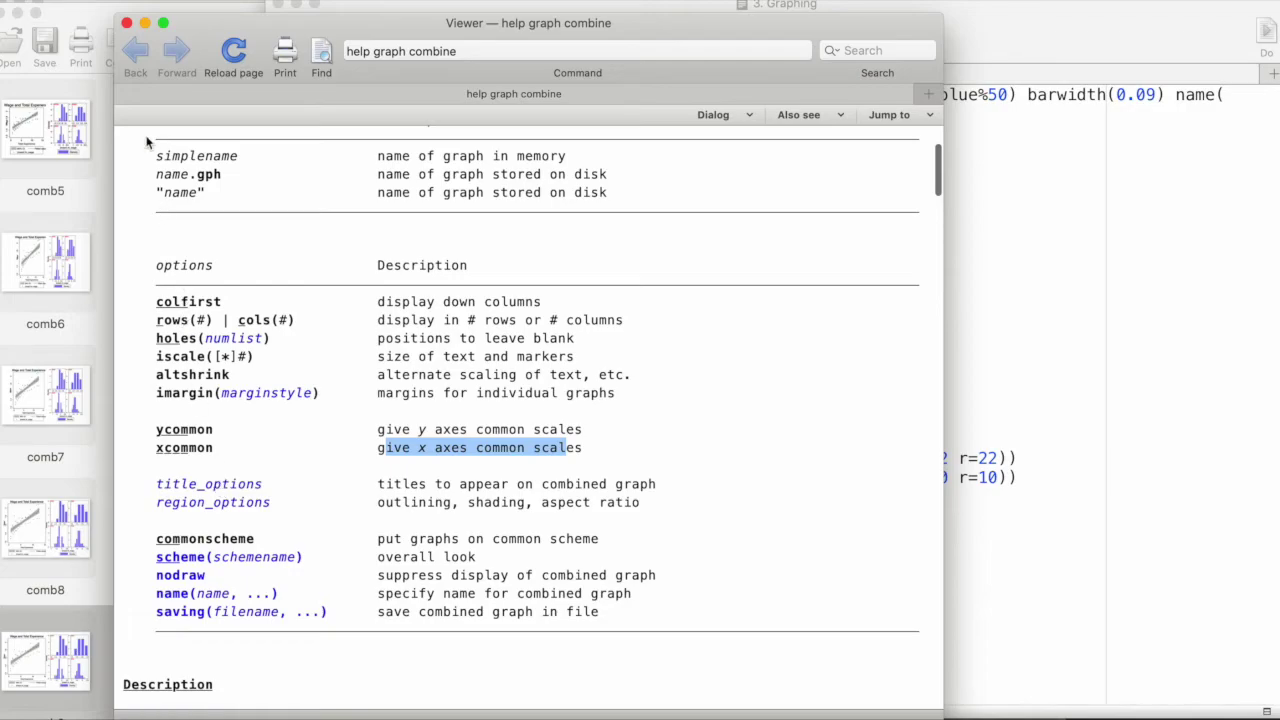
pyautogui.click(127, 22)
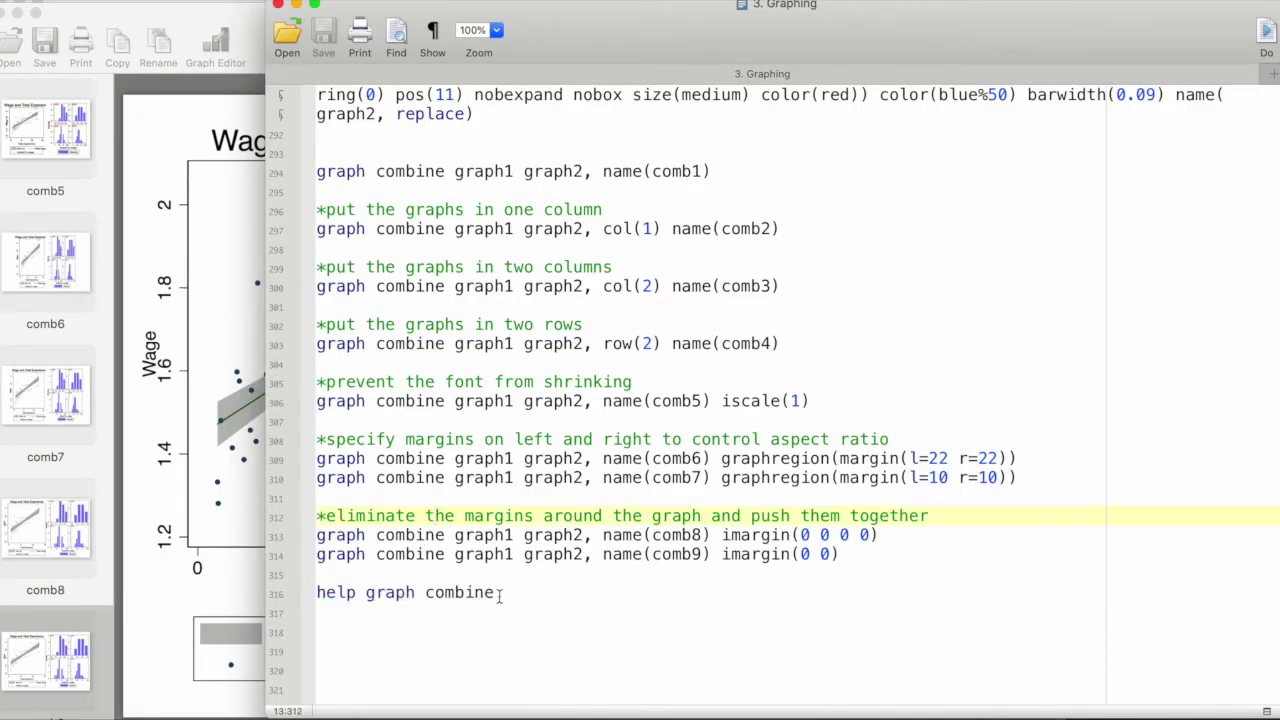